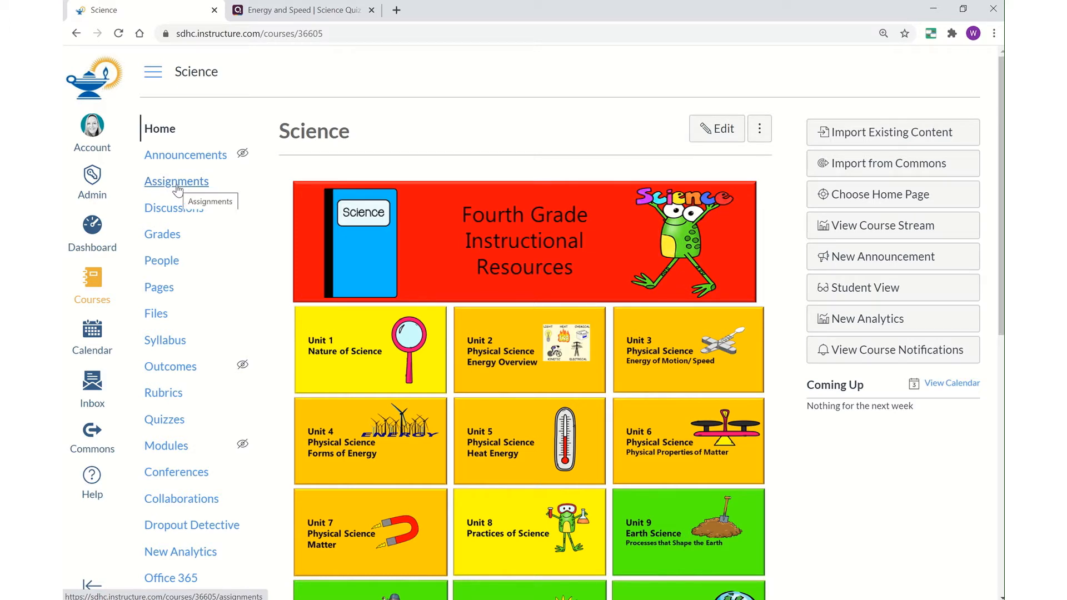
- Start a new assignment from the Science course's Assignments list
left_click(178, 189)
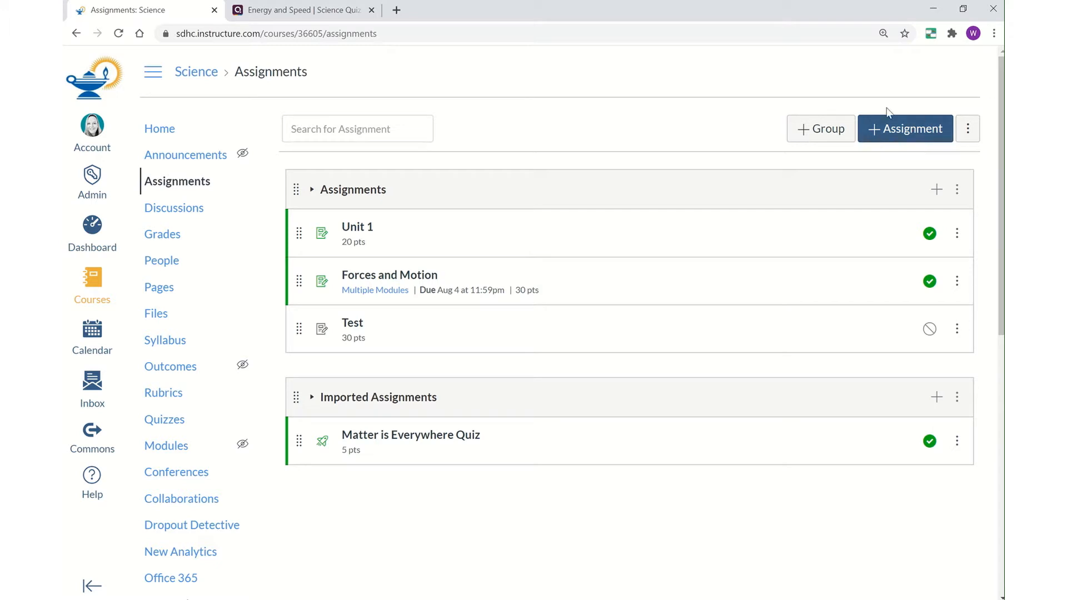
left_click(912, 140)
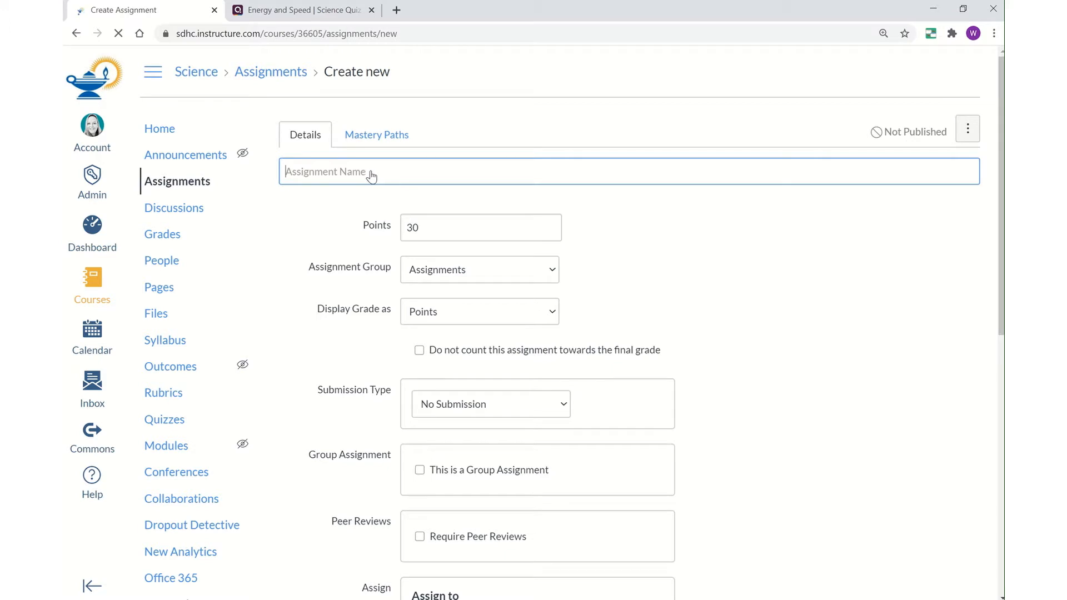
- Enter 'Quizizz: Energy and Speed' as the assignment name
left_click(307, 175)
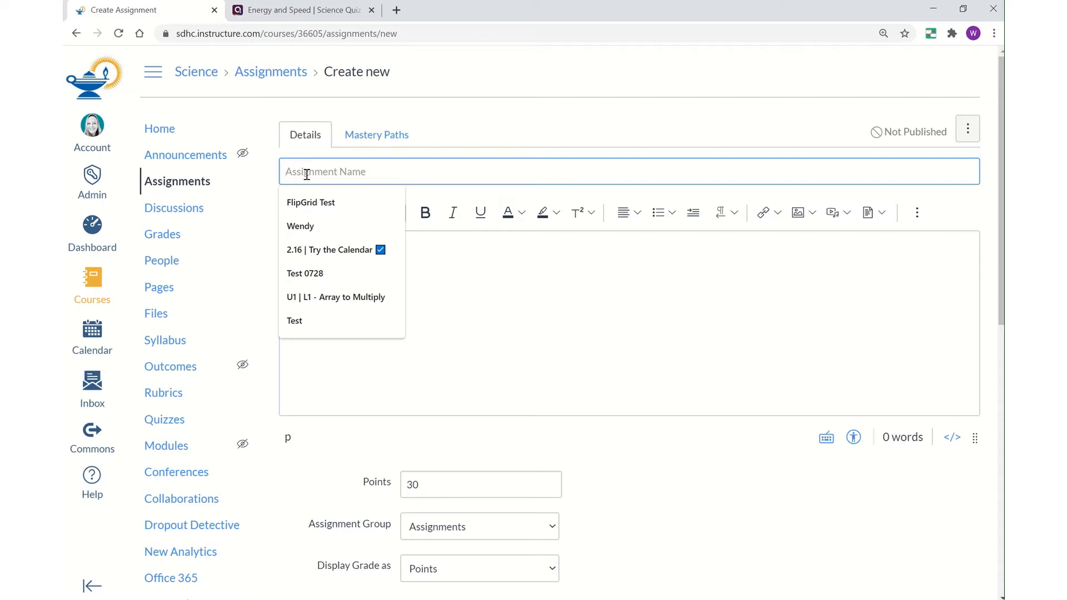
type("Quizizz")
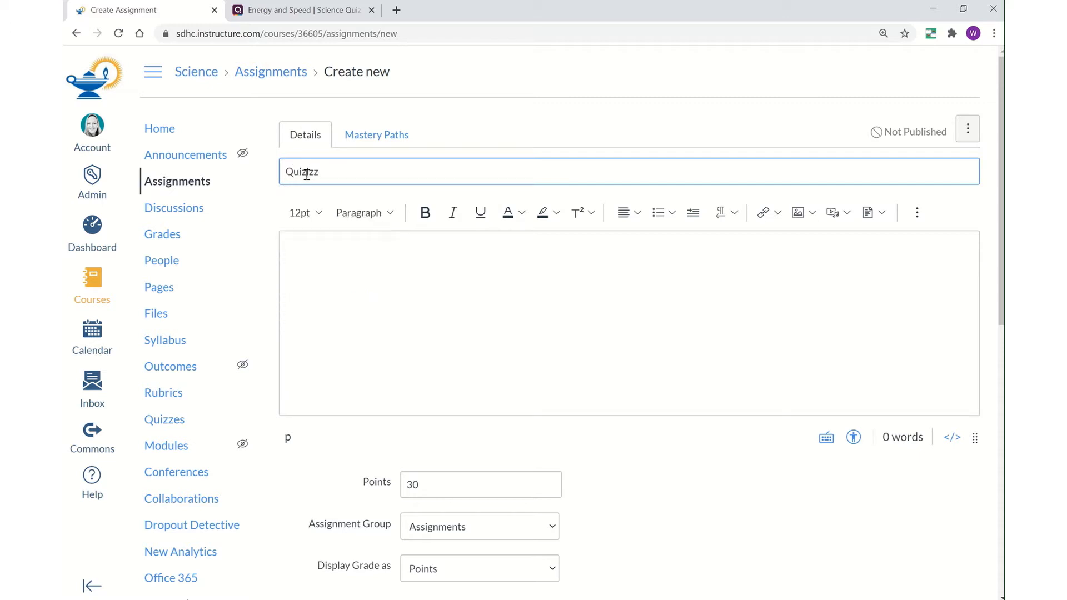
type(":")
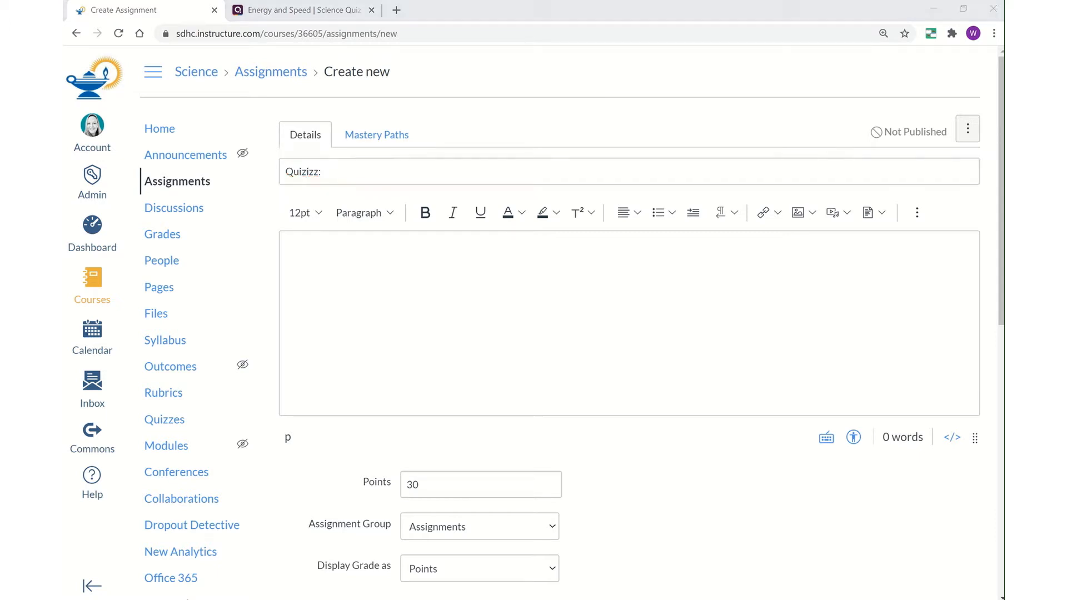
left_click(405, 174)
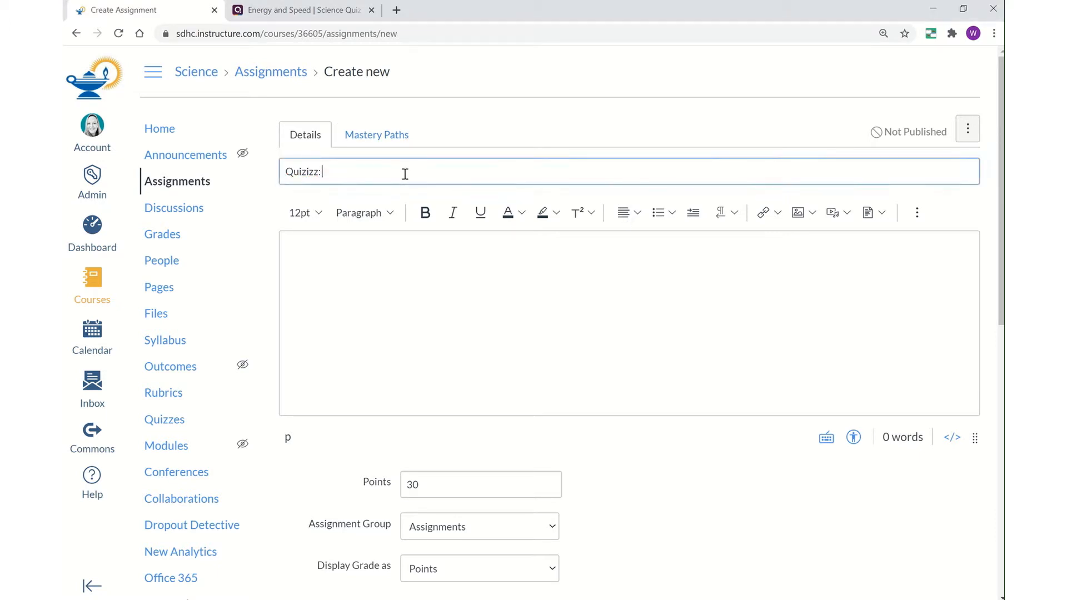
type("Energy and Speed")
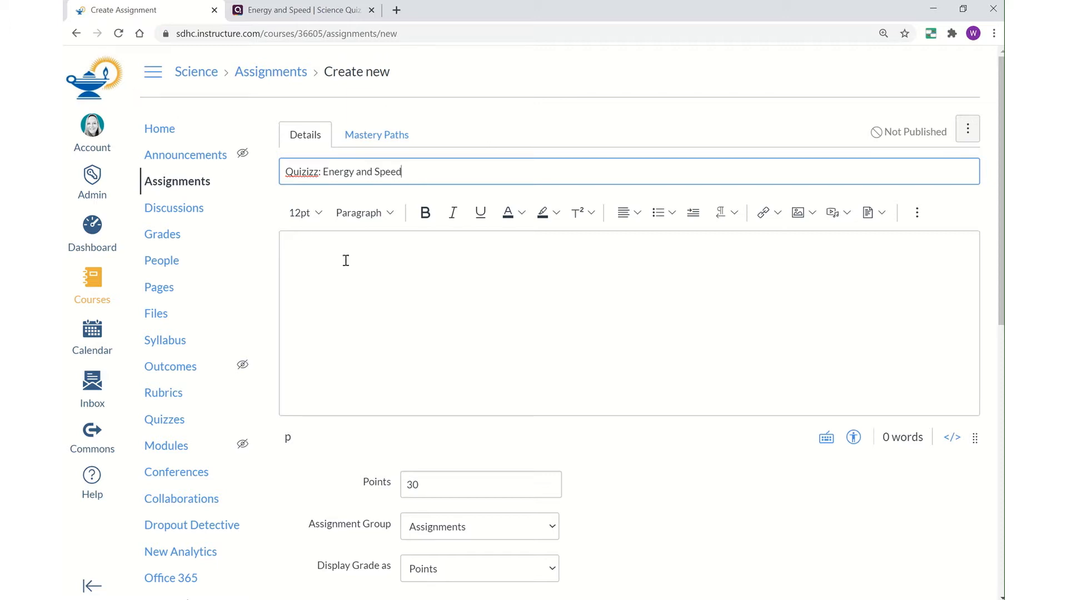
left_click(299, 249)
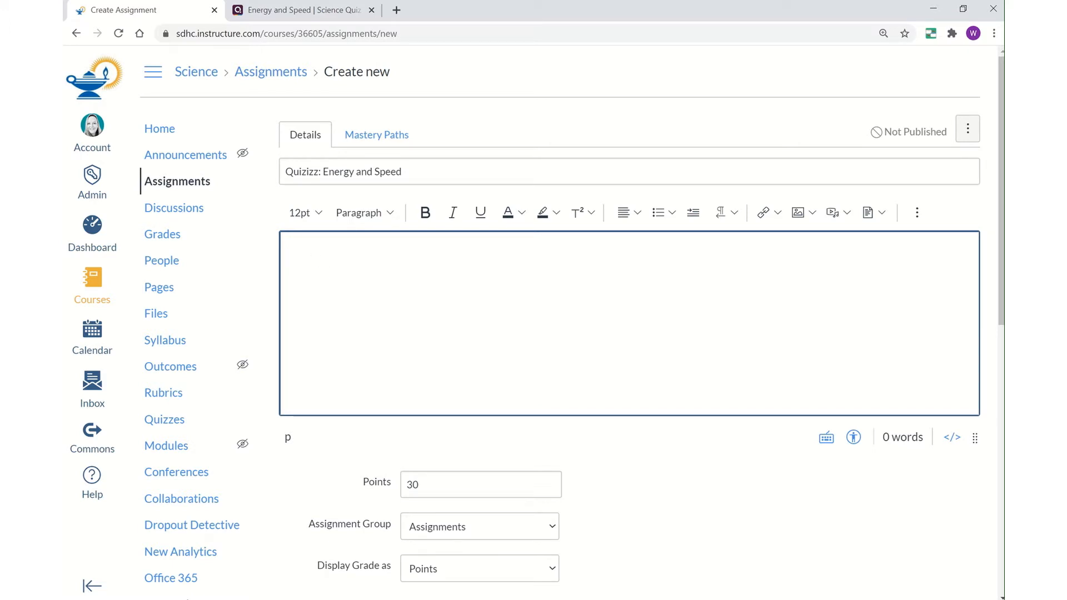
- Paste the instructions paragraph about launching the Energy and Speed Quizizz, then add a new line
type("It's time to test your knowledge with Quizizz!  Let's see if we can activate your background knowledge and see what you may already know about Energy and Speed!   Click the Title and Link below to launch Quizizz in a new tab!  Take your time and do your best!")
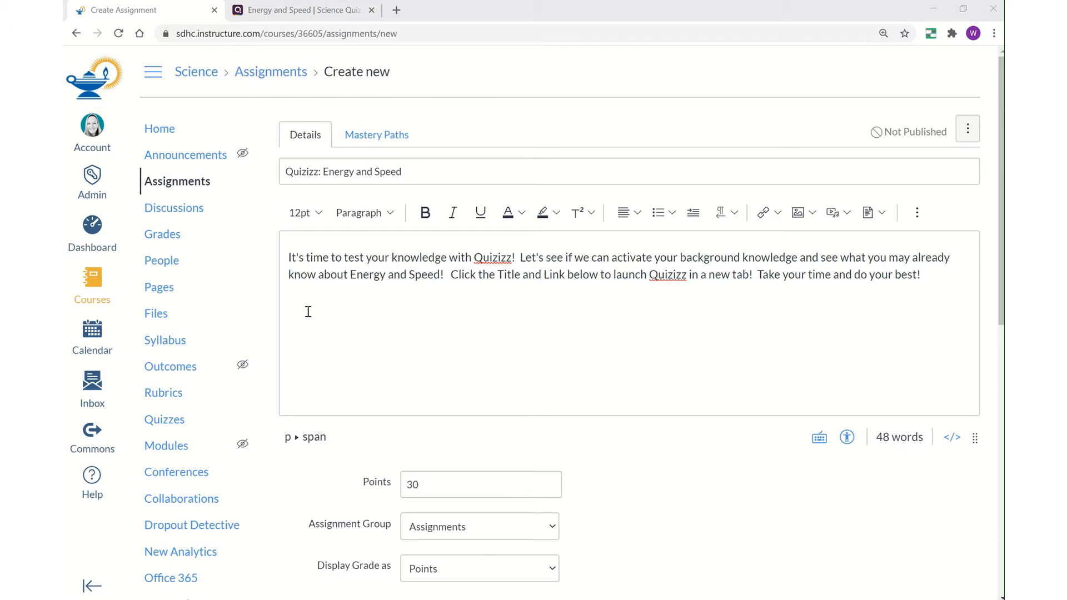
left_click(931, 274)
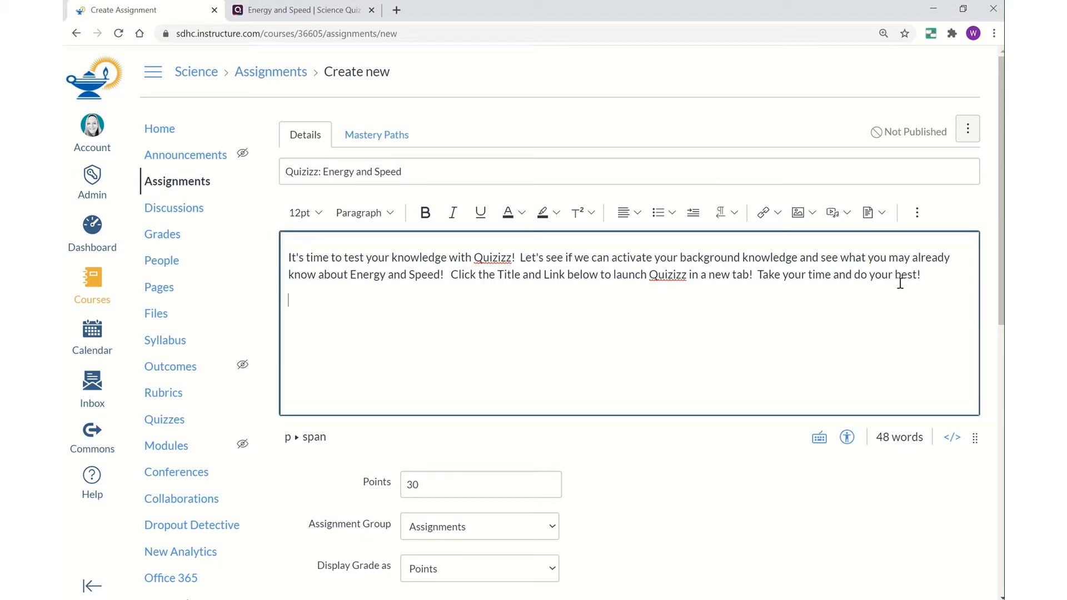
key("Return")
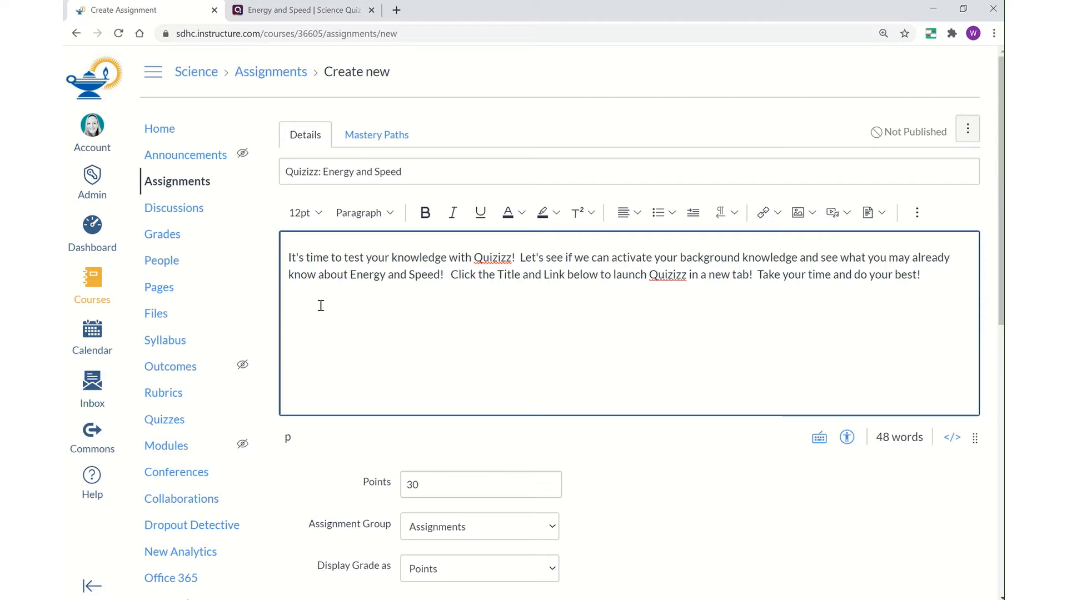
- In the Quizizz tab, start assigning the Energy and Speed quiz as homework
left_click(291, 12)
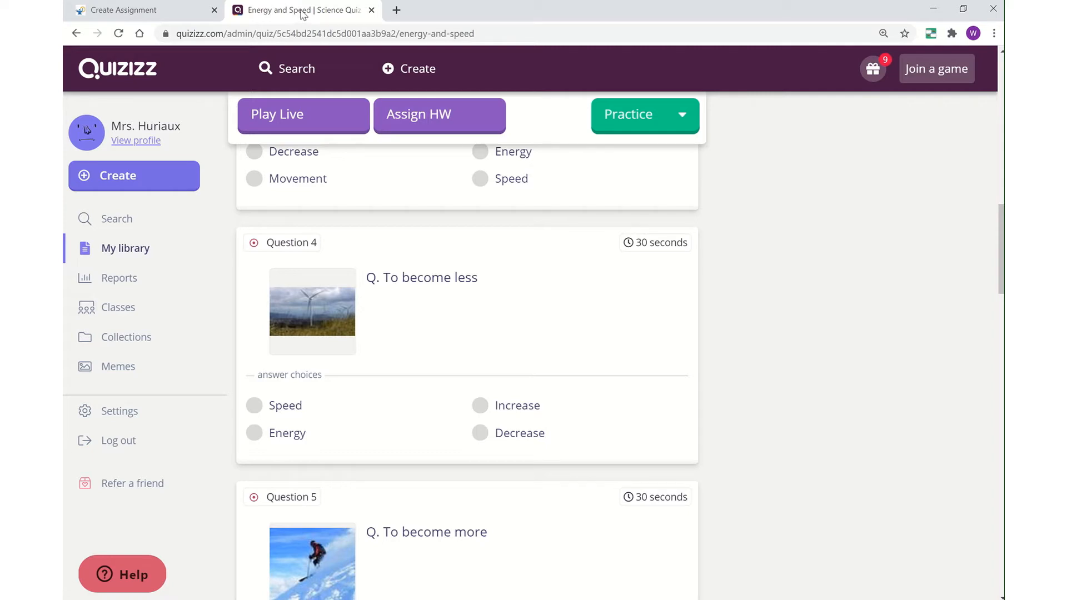
scroll(445, 467, "up", 5)
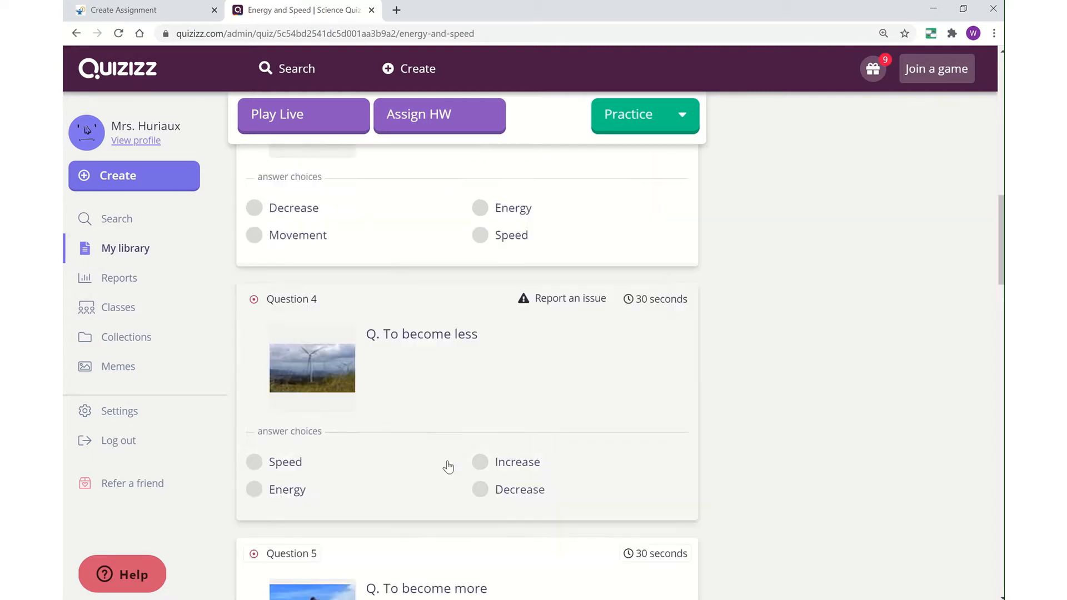
scroll(453, 460, "up", 10)
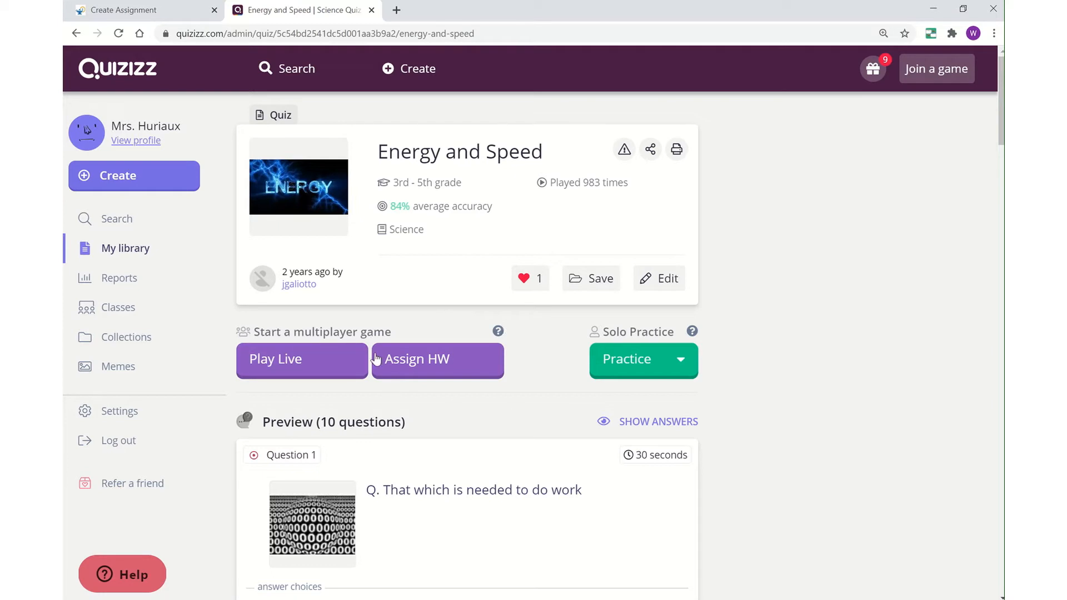
left_click(433, 374)
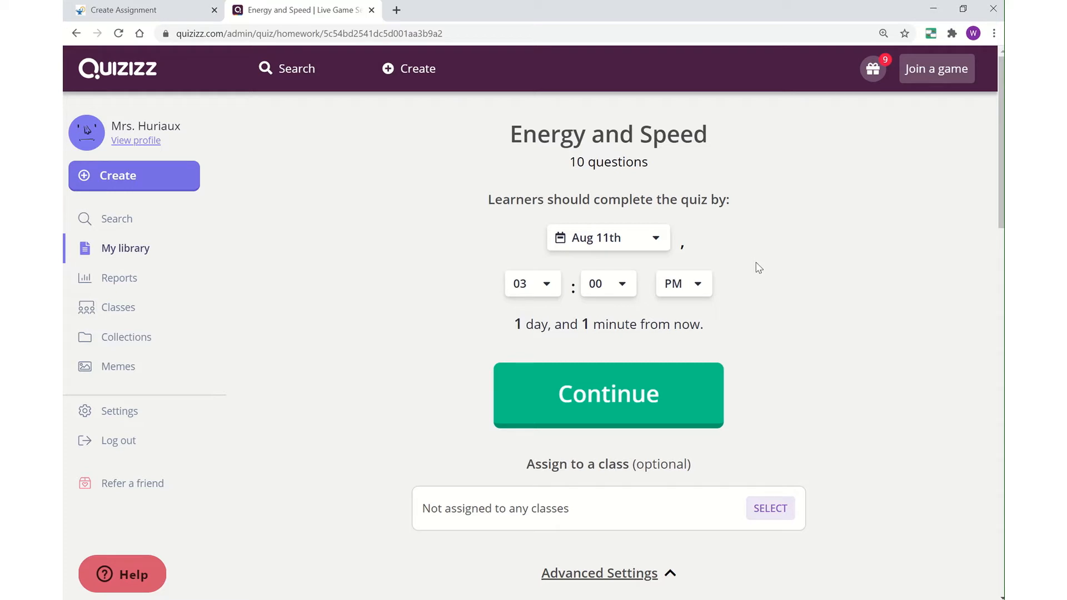
- Change the homework due date to Aug 16th and the hour to 04 (04:00 PM)
left_click(657, 241)
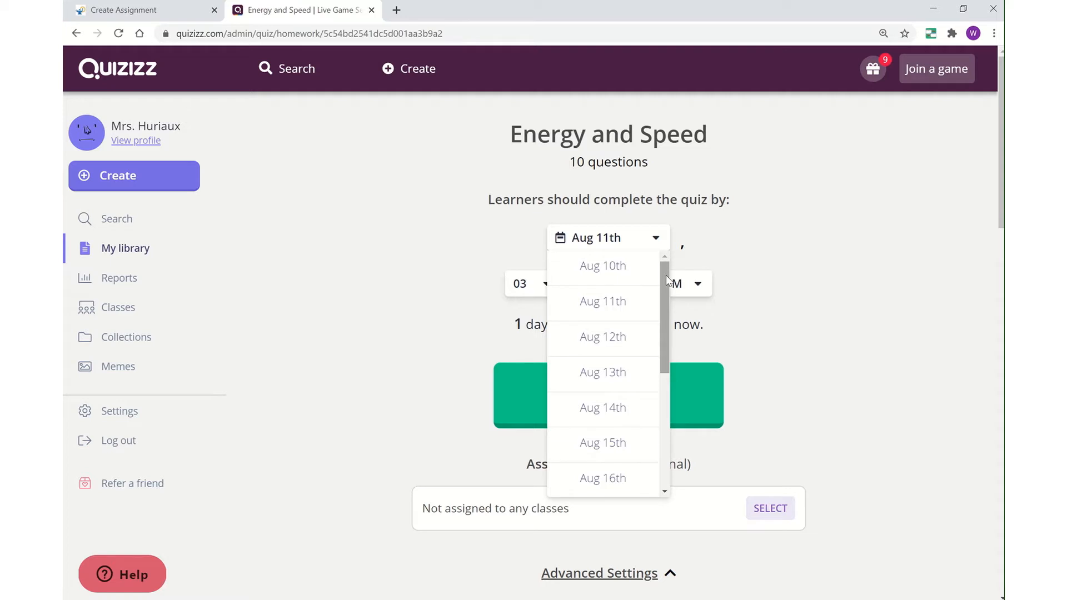
mouse_move(666, 276)
left_mouse_down()
mouse_move(663, 320)
mouse_move(672, 270)
left_mouse_up()
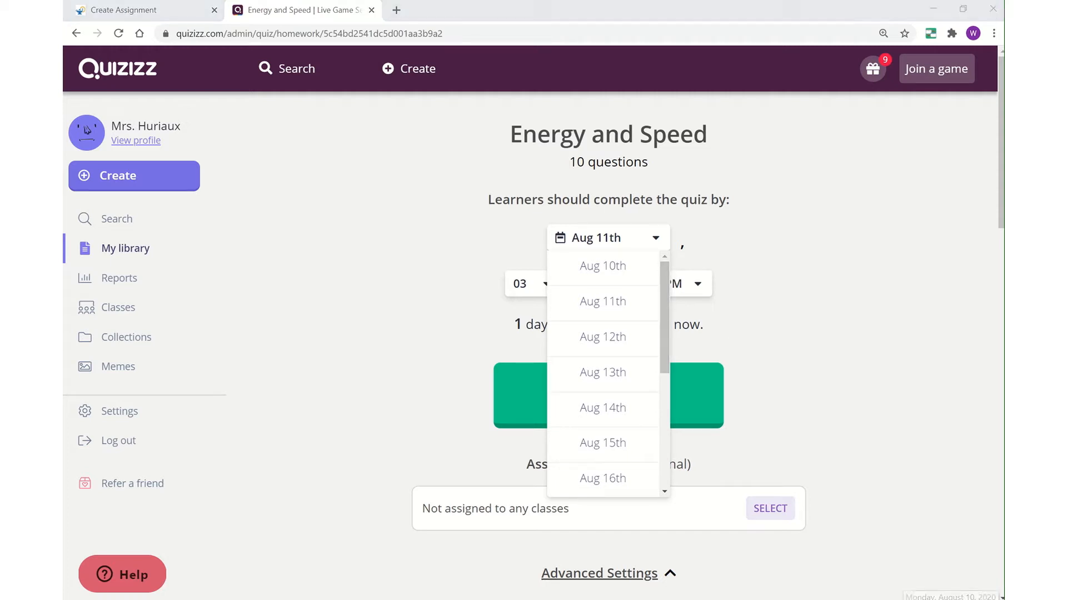
left_click(952, 595)
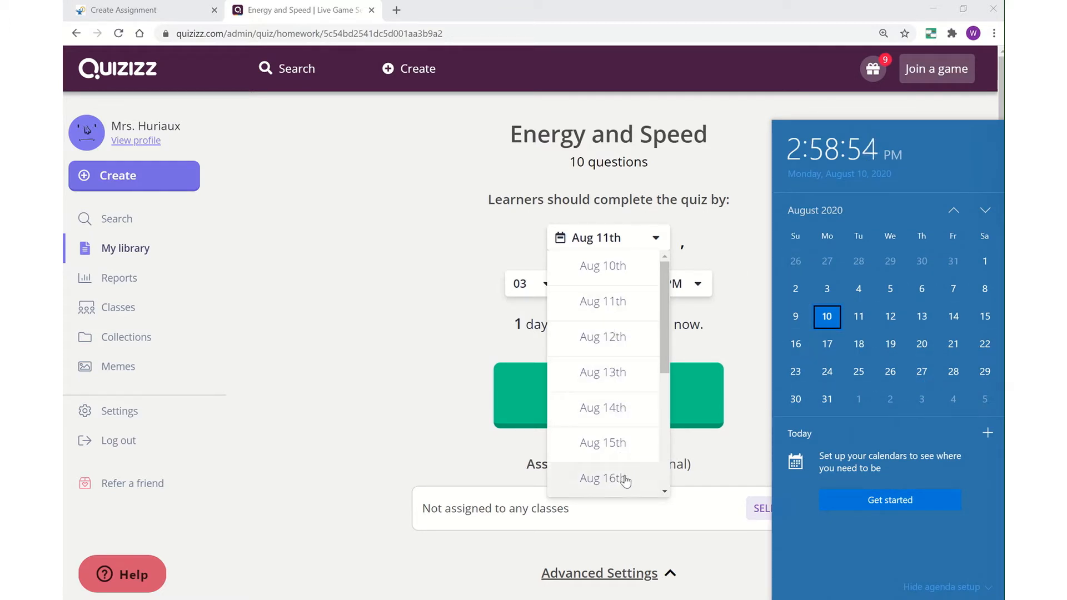
left_click(623, 478)
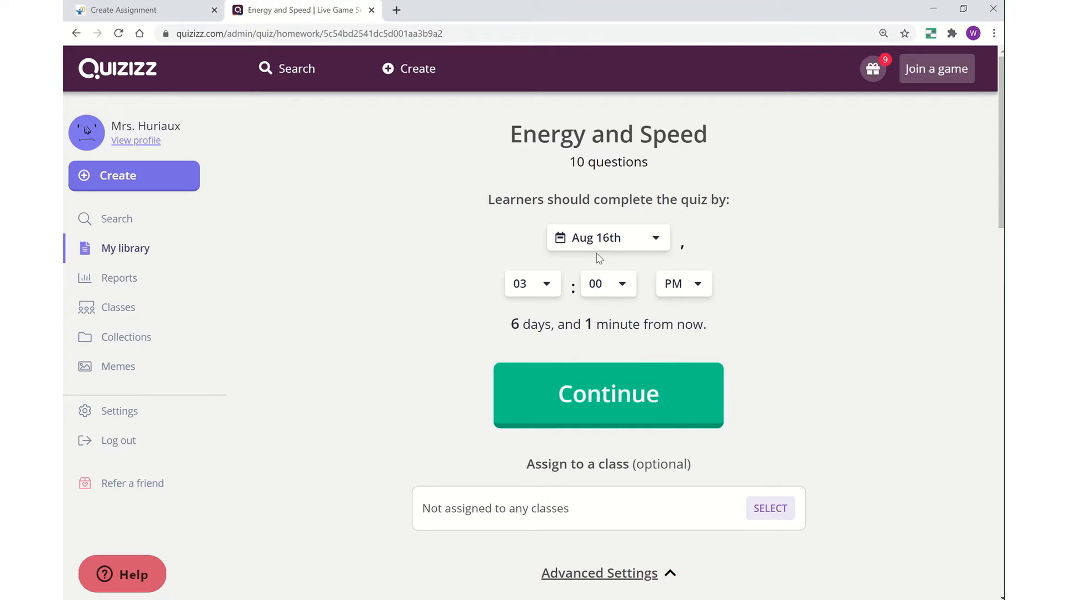
left_click(546, 287)
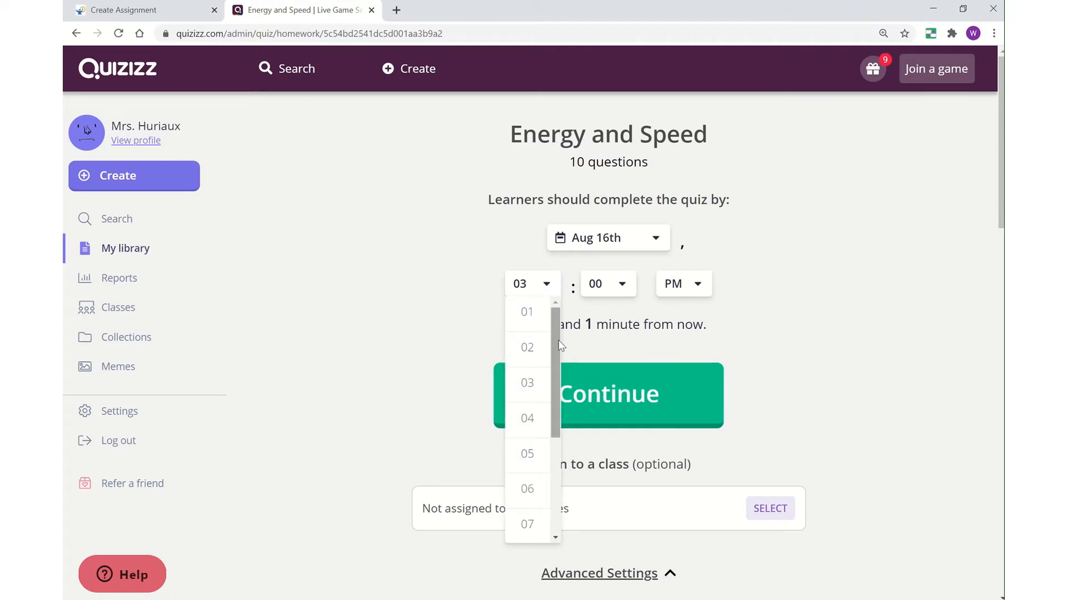
scroll(554, 359, "down", 1)
scroll(556, 359, "down", 1)
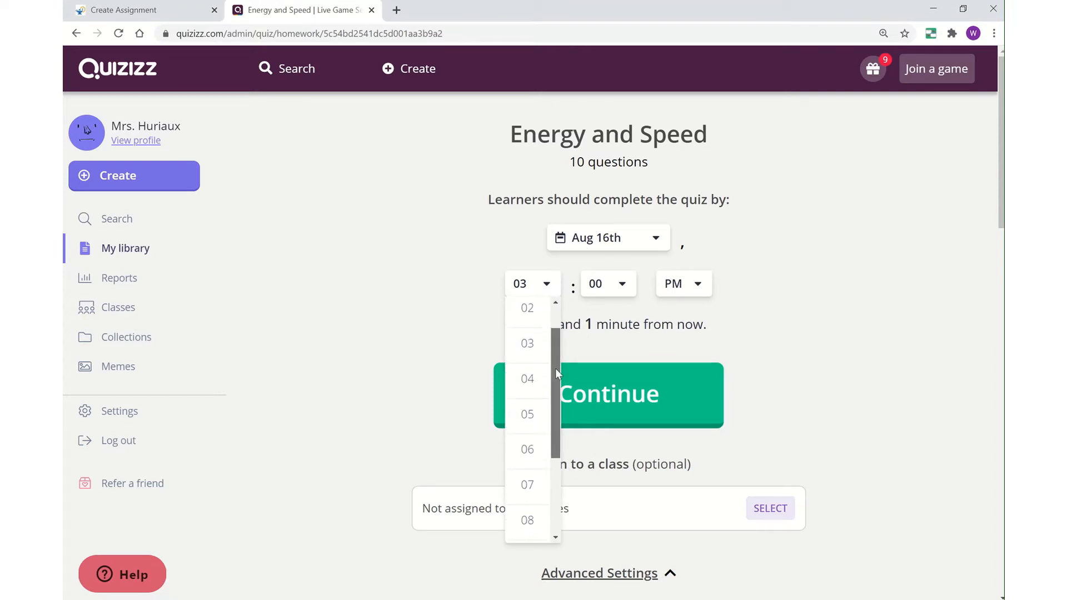
left_click(529, 375)
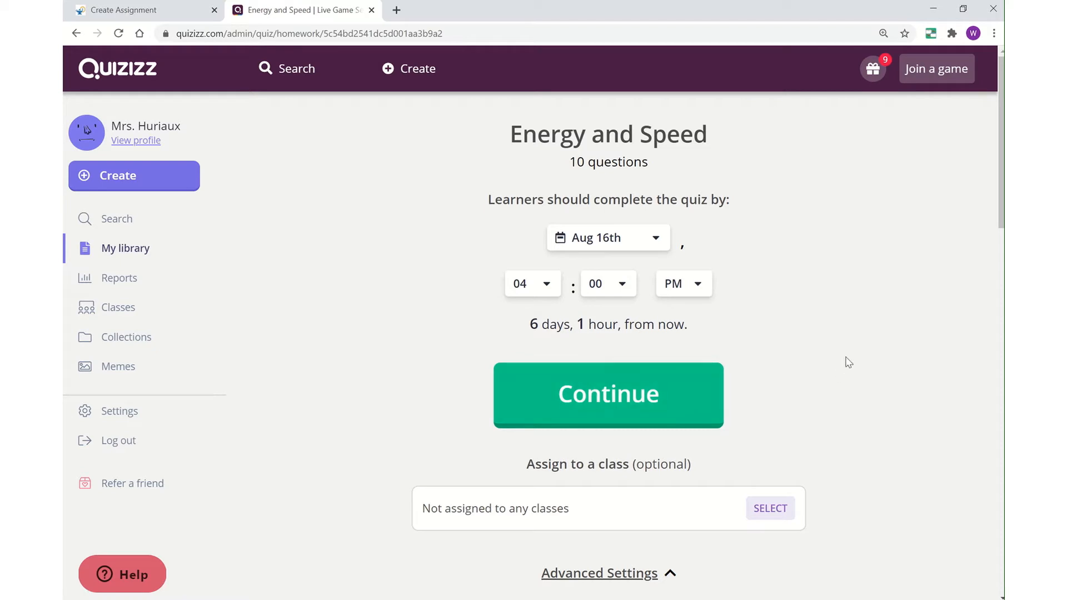
scroll(854, 334, "down", 2)
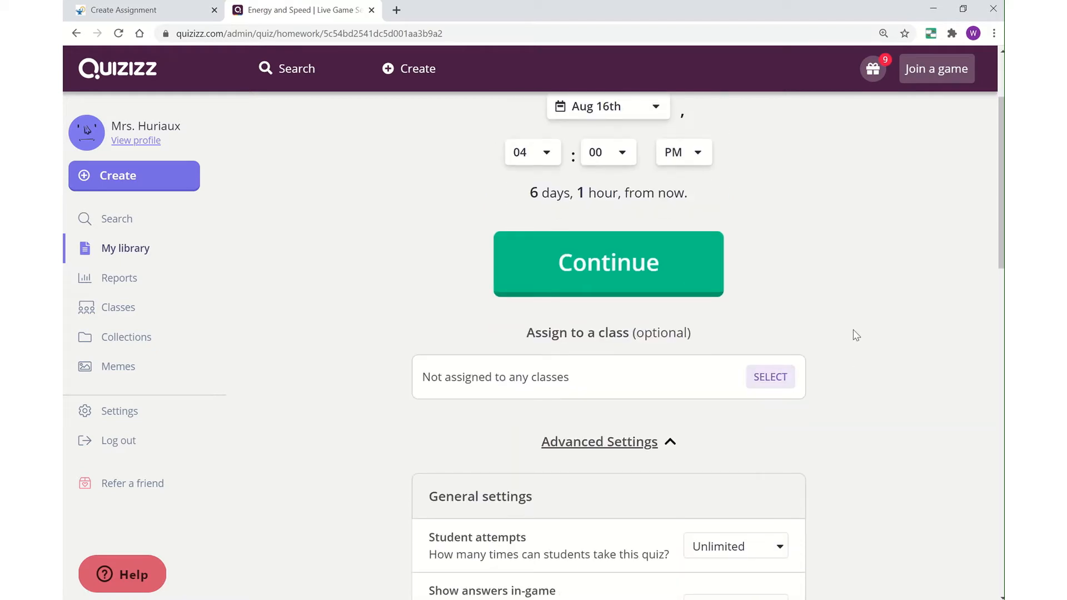
scroll(855, 334, "down", 2)
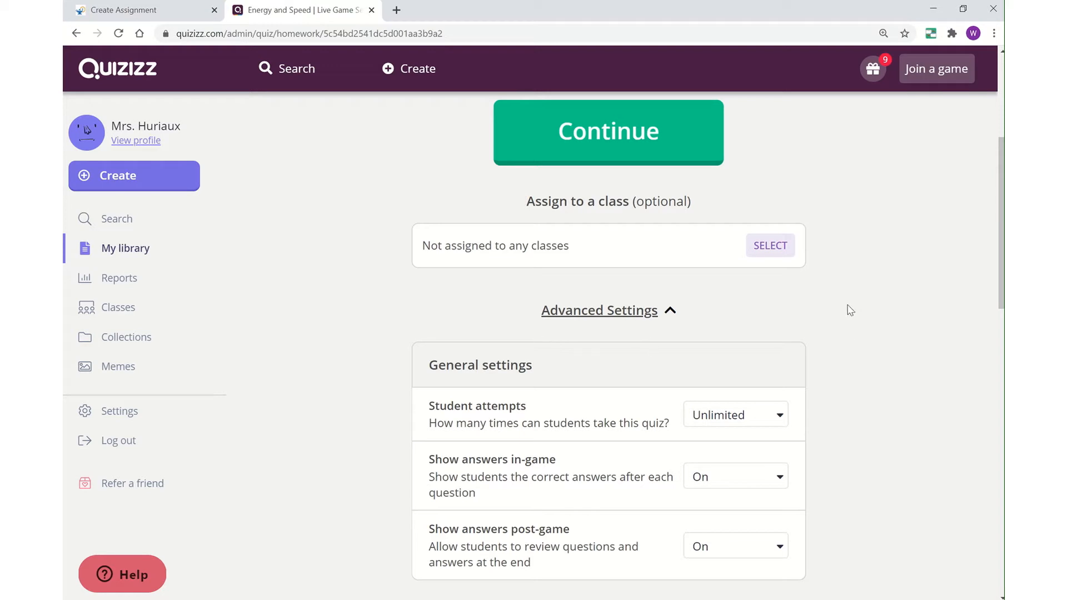
scroll(851, 313, "down", 3)
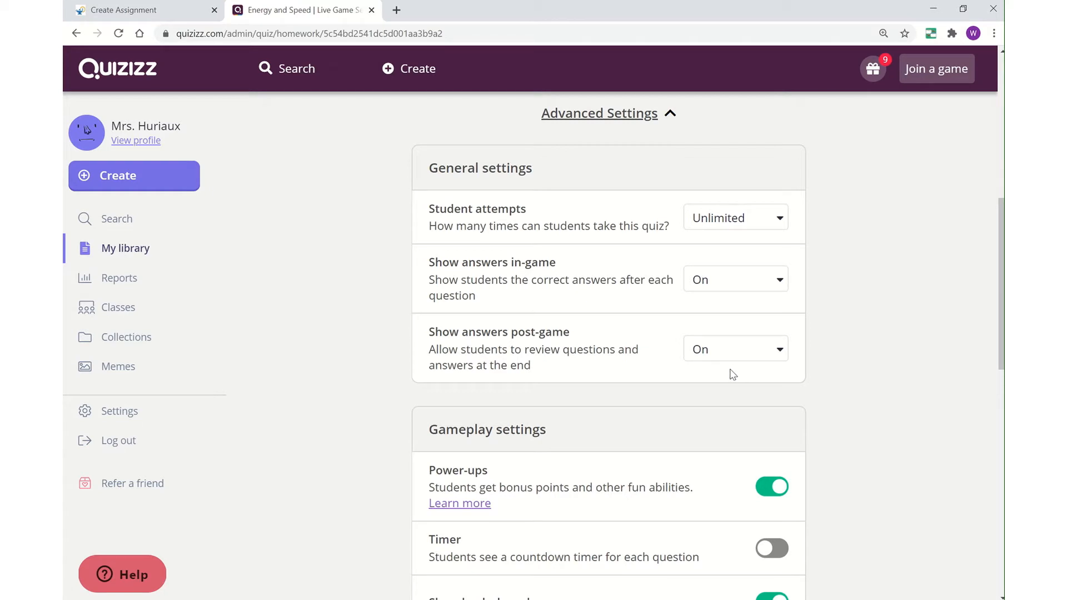
scroll(841, 378, "down", 3)
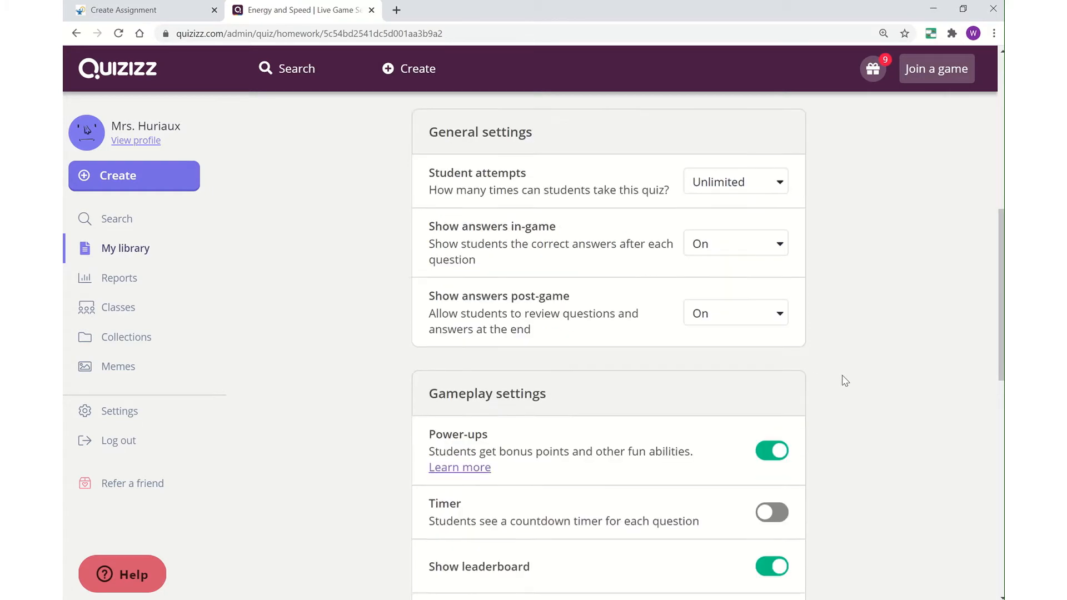
scroll(842, 380, "down", 1)
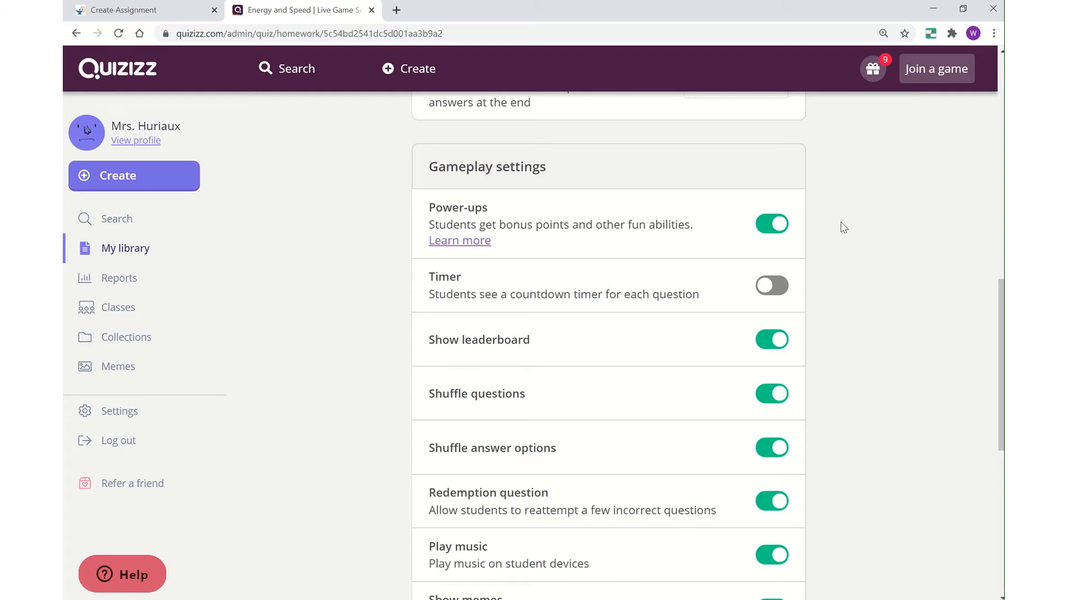
scroll(839, 234, "down", 5)
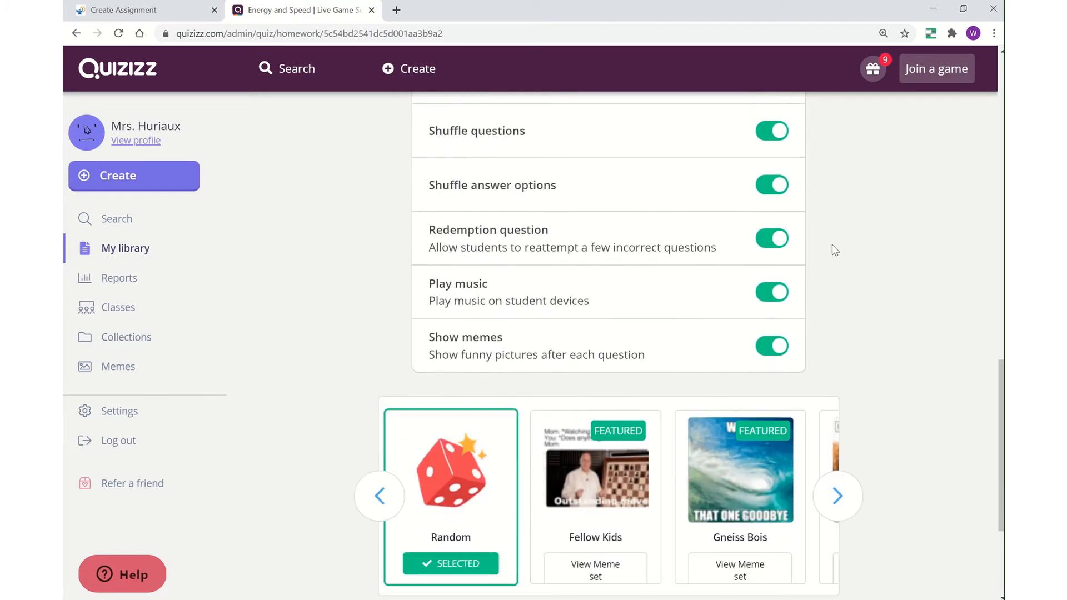
scroll(834, 250, "up", 3)
scroll(834, 250, "up", 10)
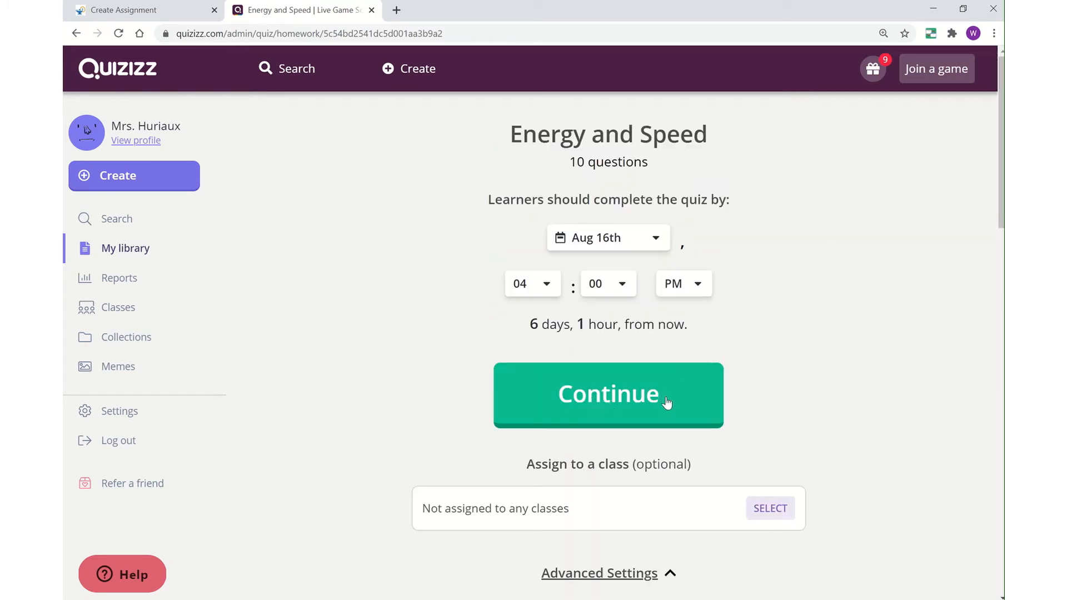
- Assign the quiz as homework due 4:00pm August 16 and copy its share link
left_click(616, 401)
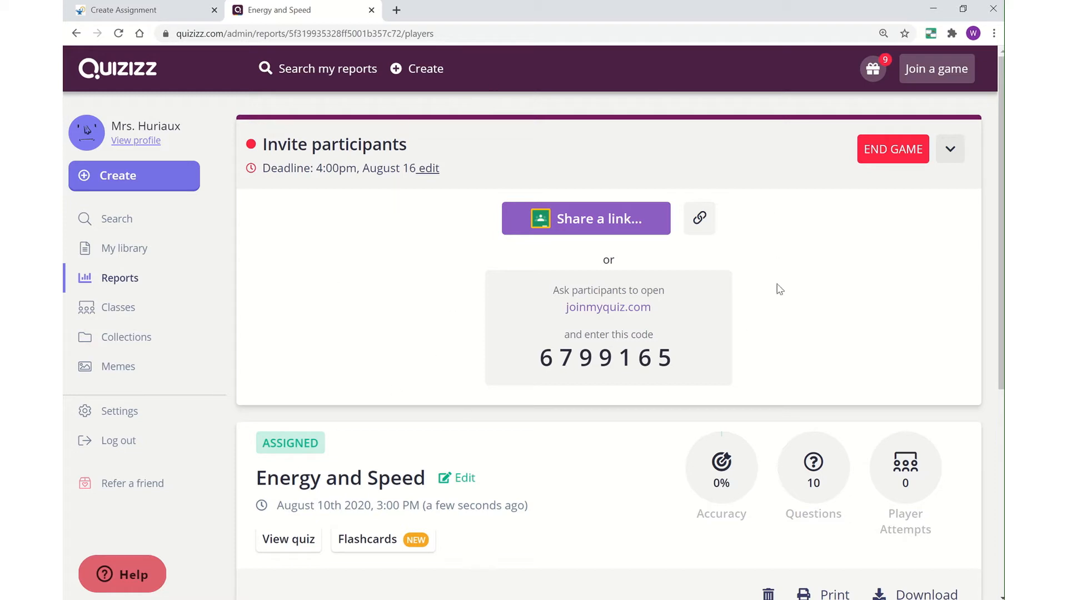
left_click(701, 223)
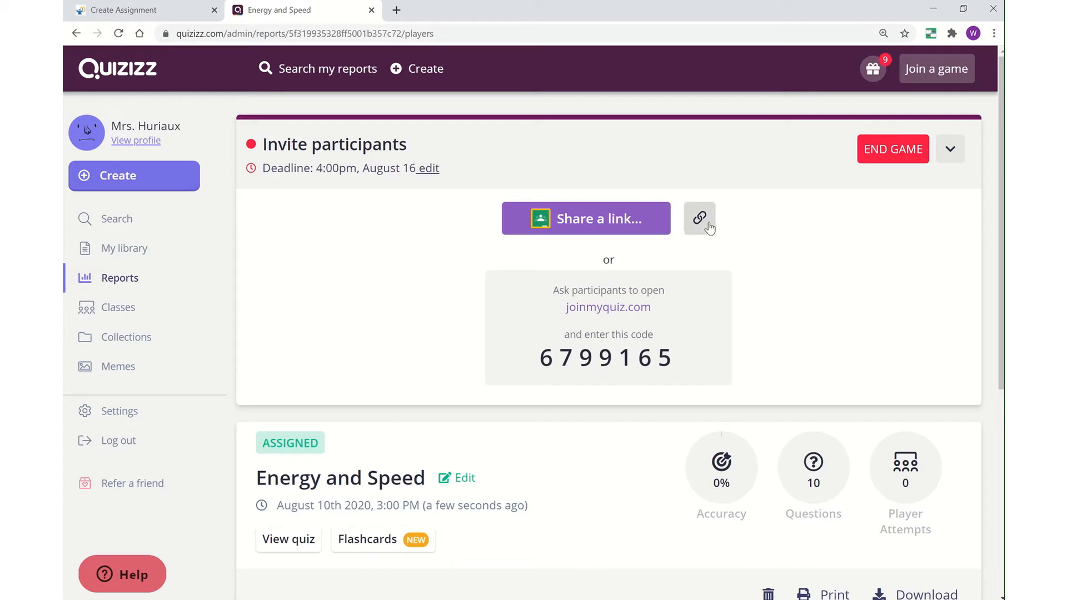
- Back in the Canvas assignment draft, bring up the editor's Links menu
left_click(122, 12)
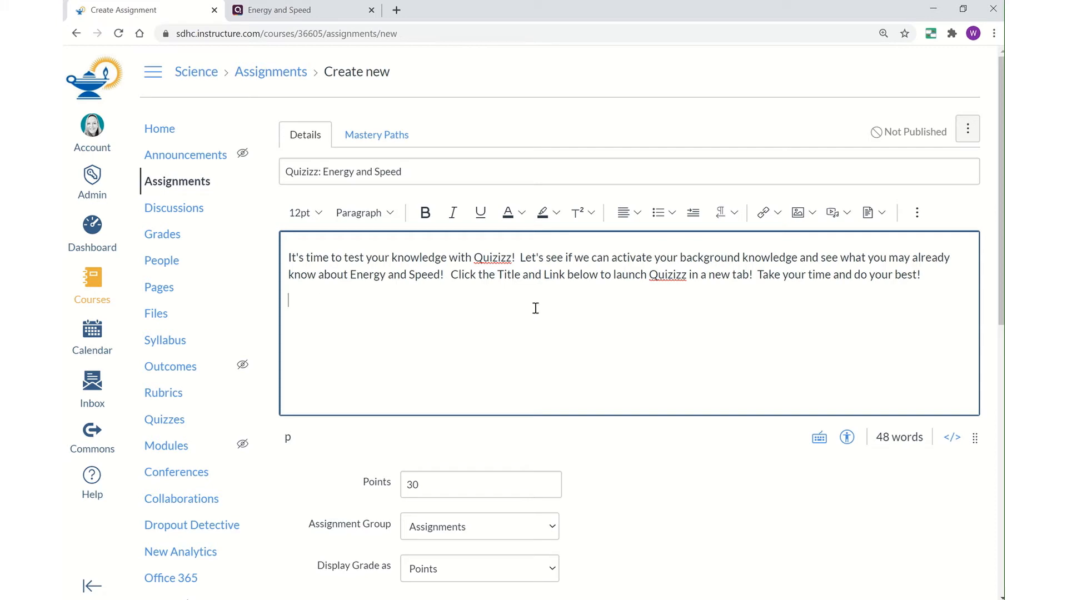
left_click(779, 217)
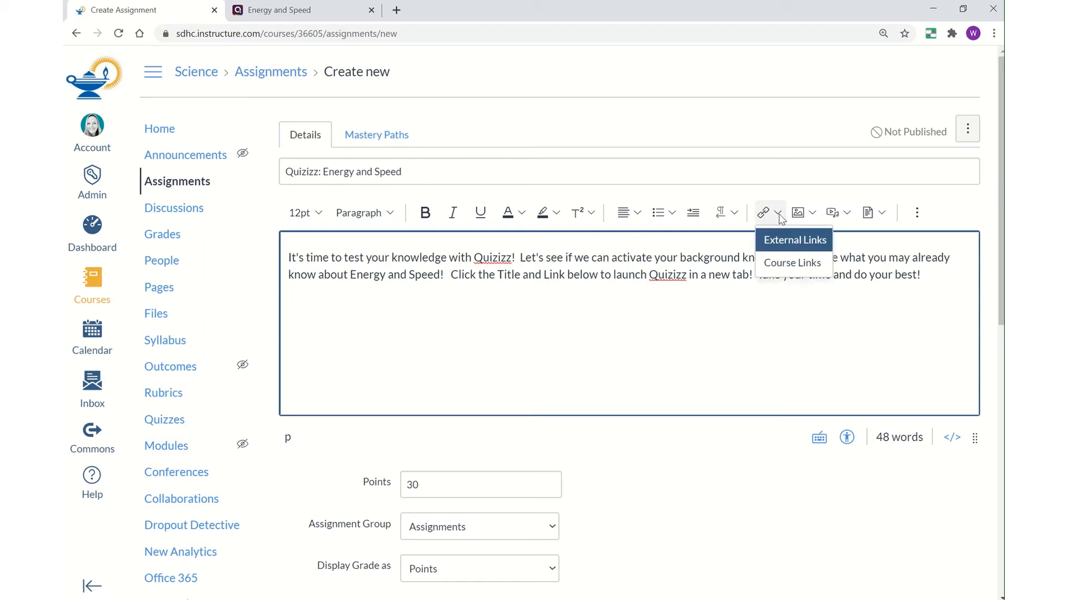
- Insert an external link to the Quizizz join URL with text 'Quizizz: Energy and Speed'
left_click(792, 242)
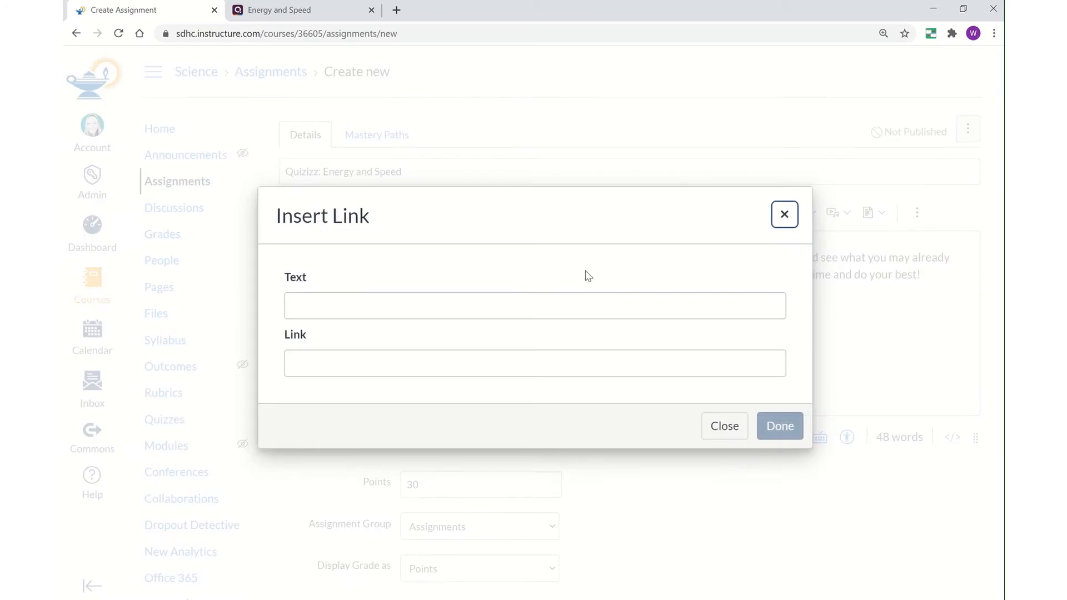
left_click(419, 371)
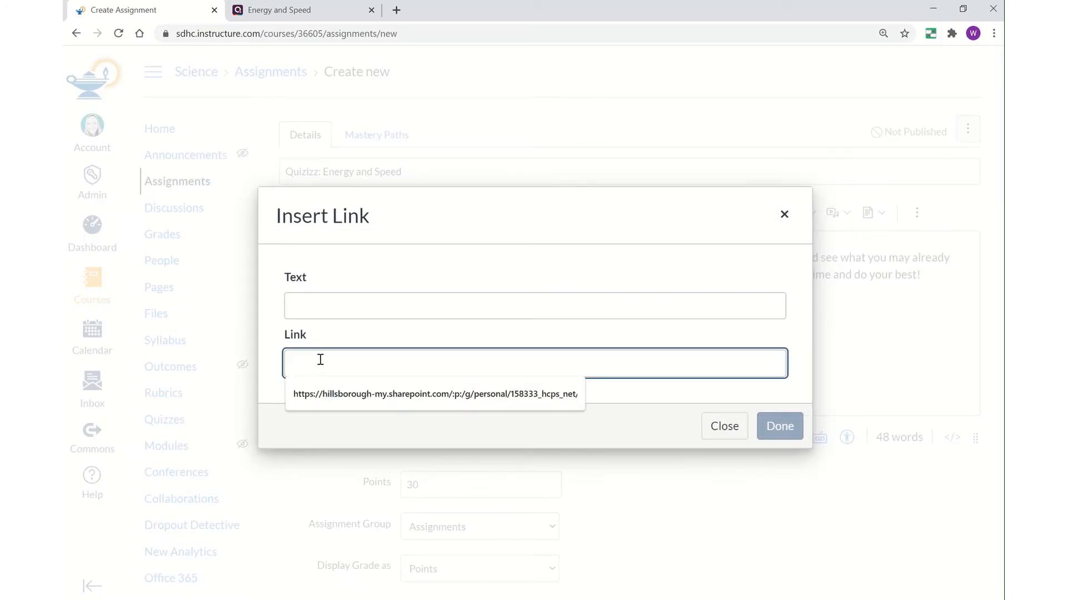
type("quizizz.com/join?gc=6799165")
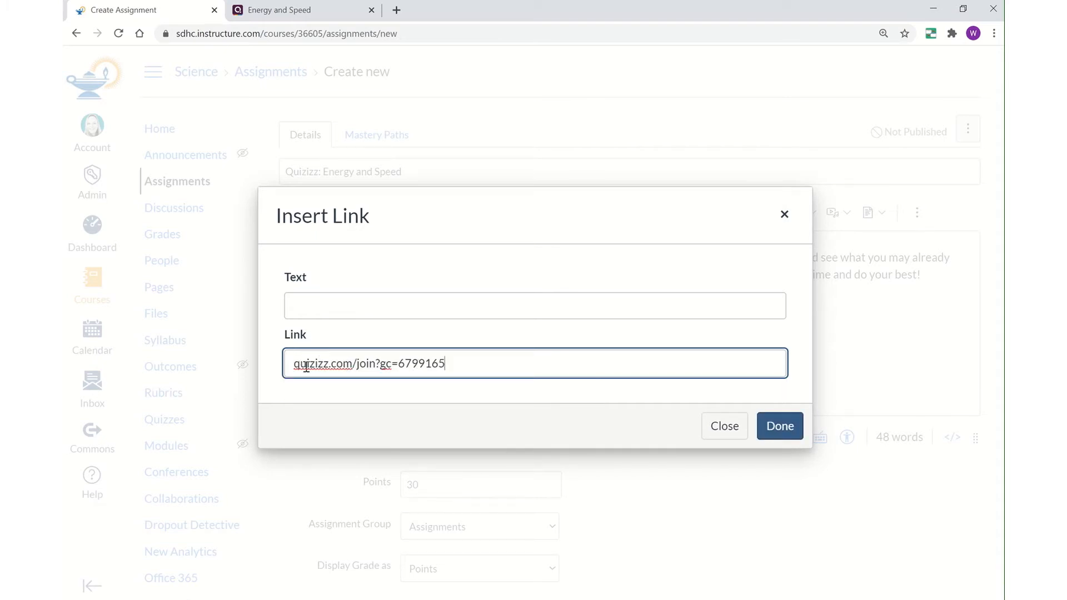
left_click(307, 305)
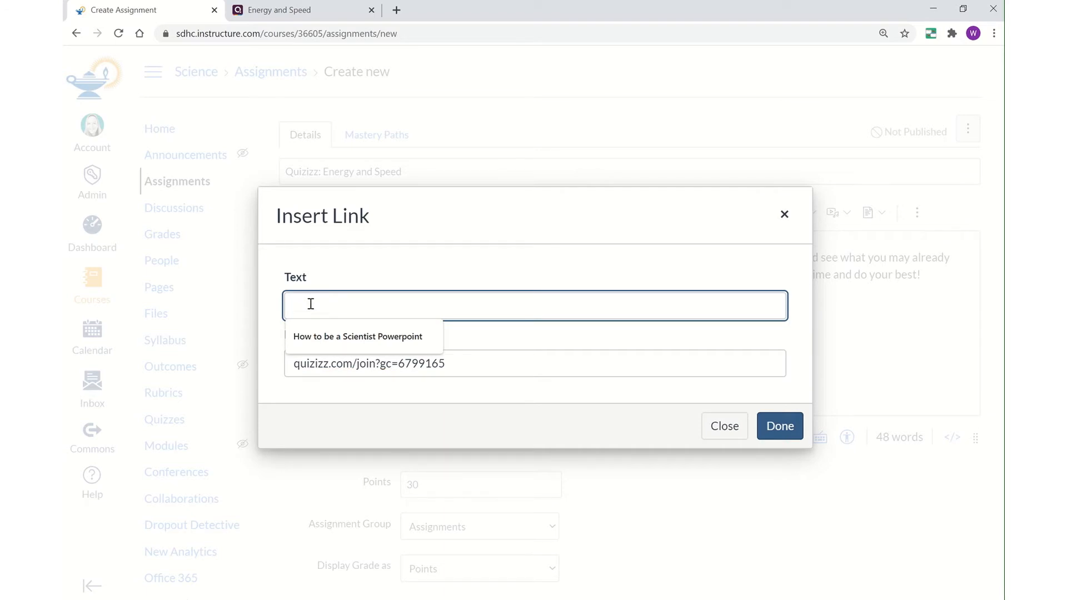
type("Quizizz: En")
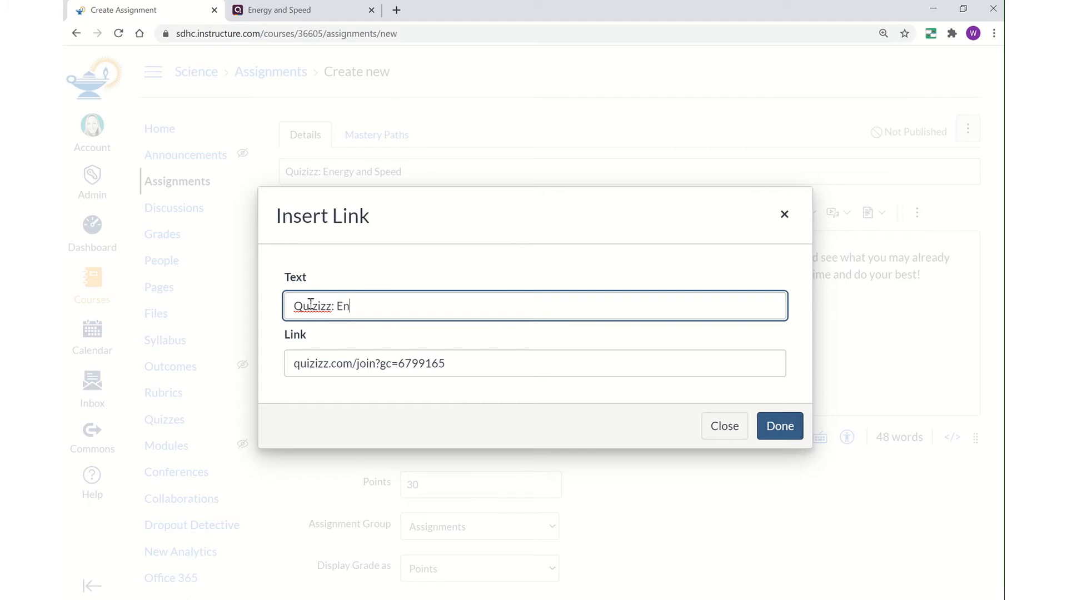
type("and Speed")
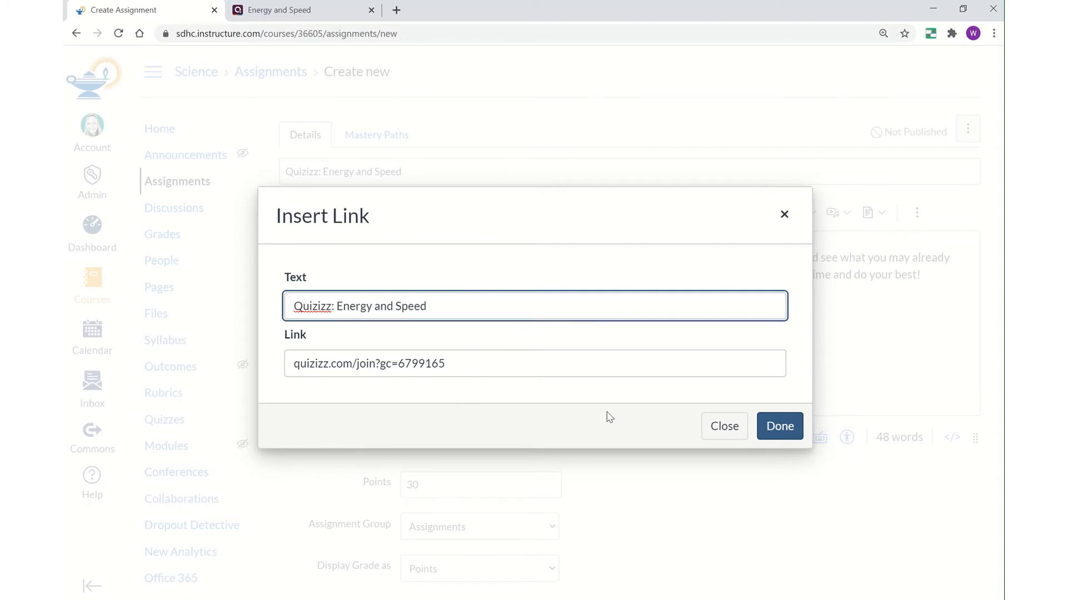
left_click(781, 426)
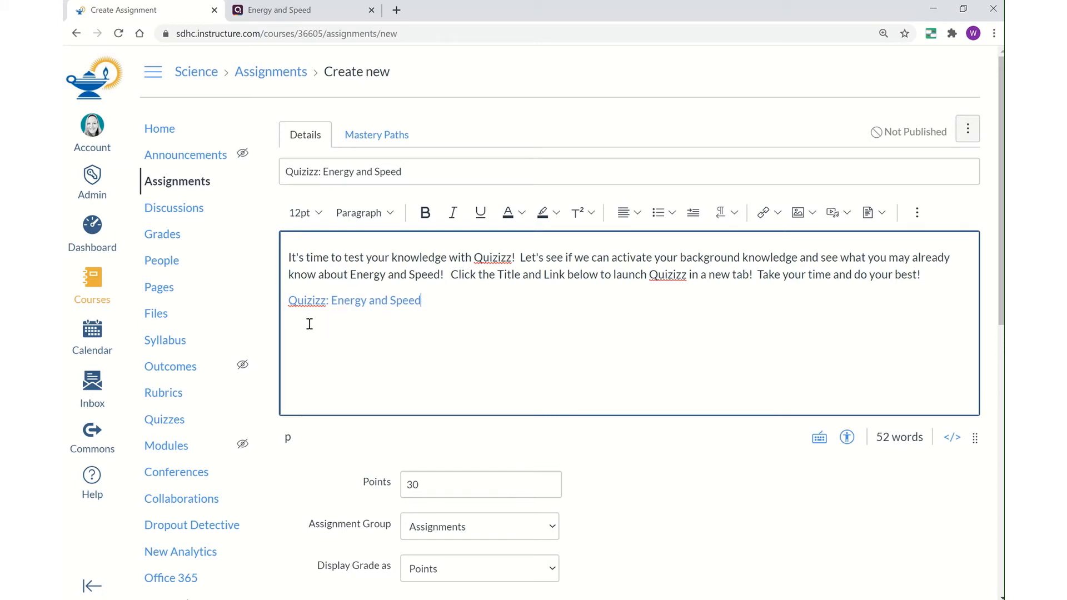
left_click(363, 302, "ctrl")
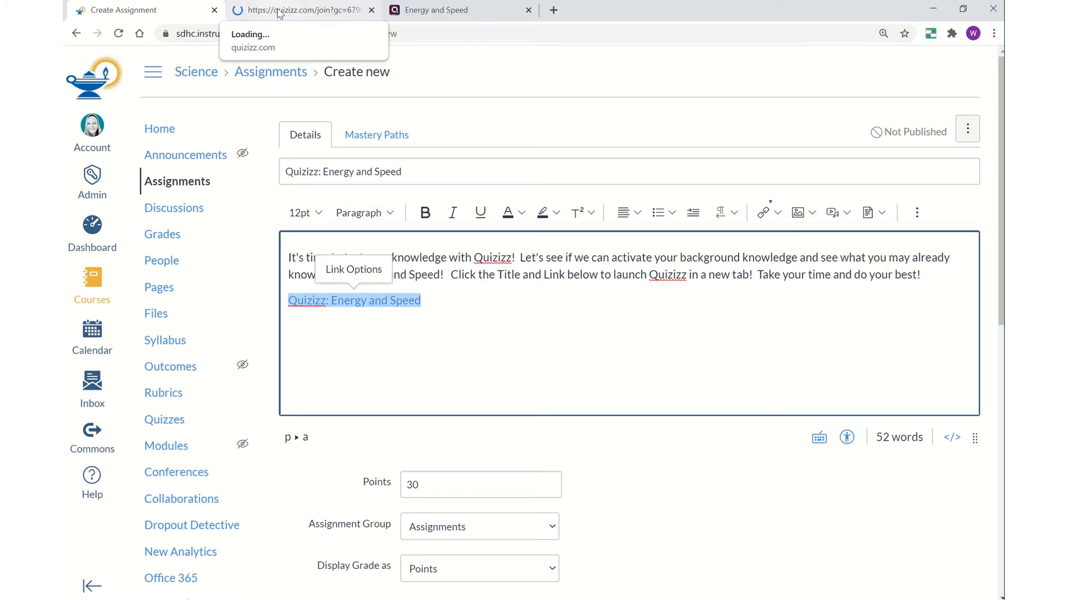
left_click(279, 14)
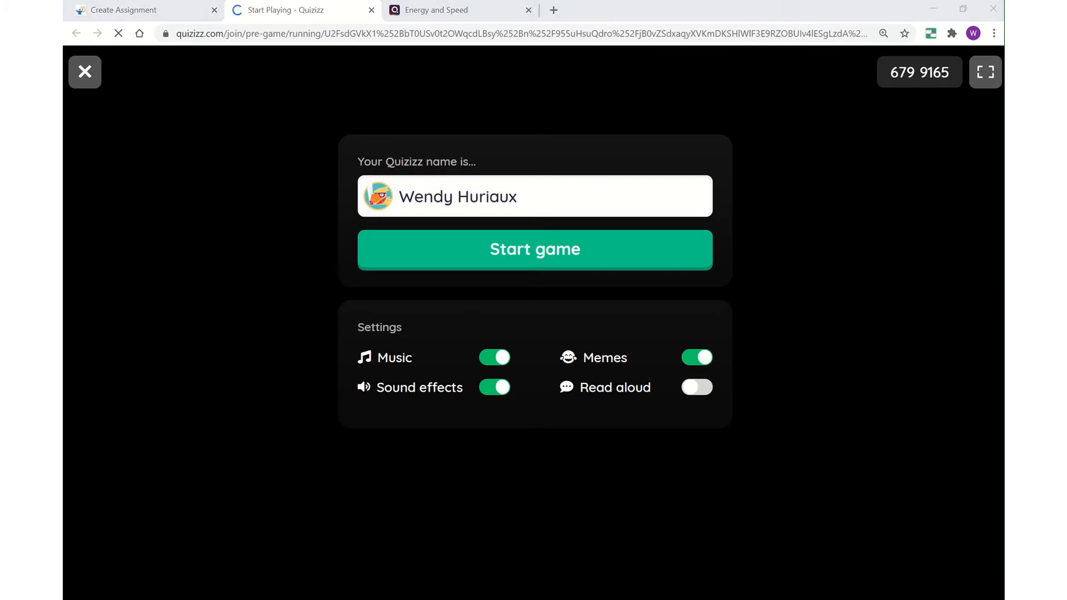
left_click(371, 10)
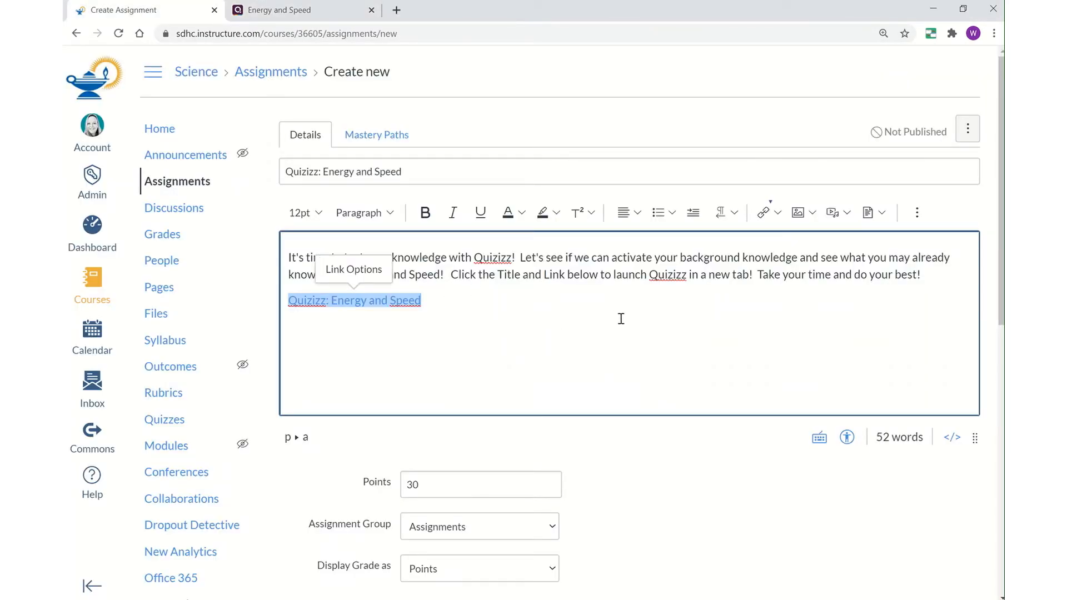
- Change the assignment's points from 30 to 20
scroll(621, 319, "down", 3)
scroll(620, 294, "up", 1)
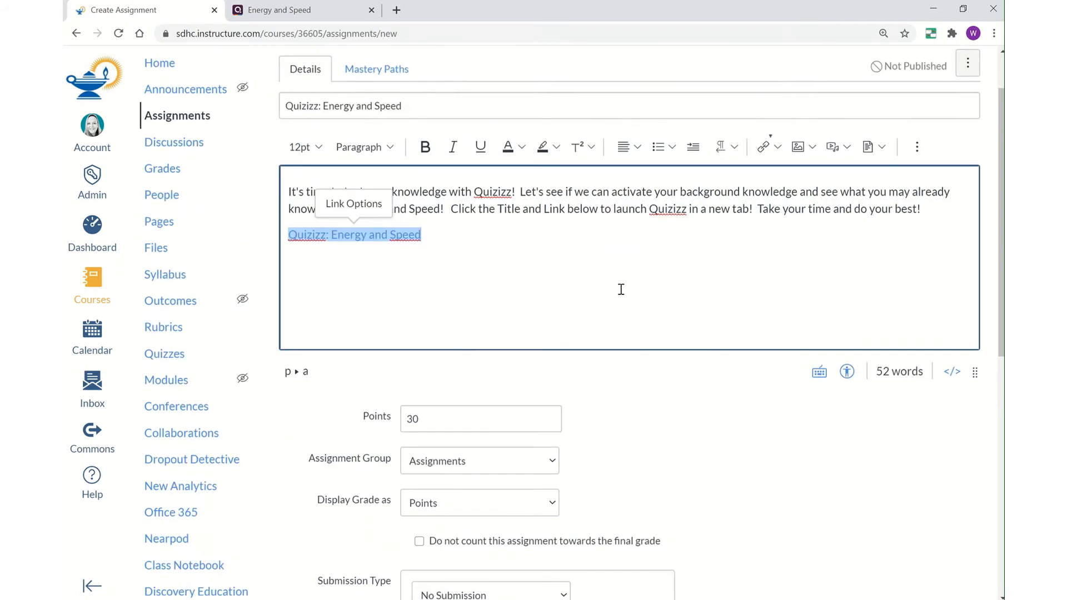
scroll(621, 289, "down", 2)
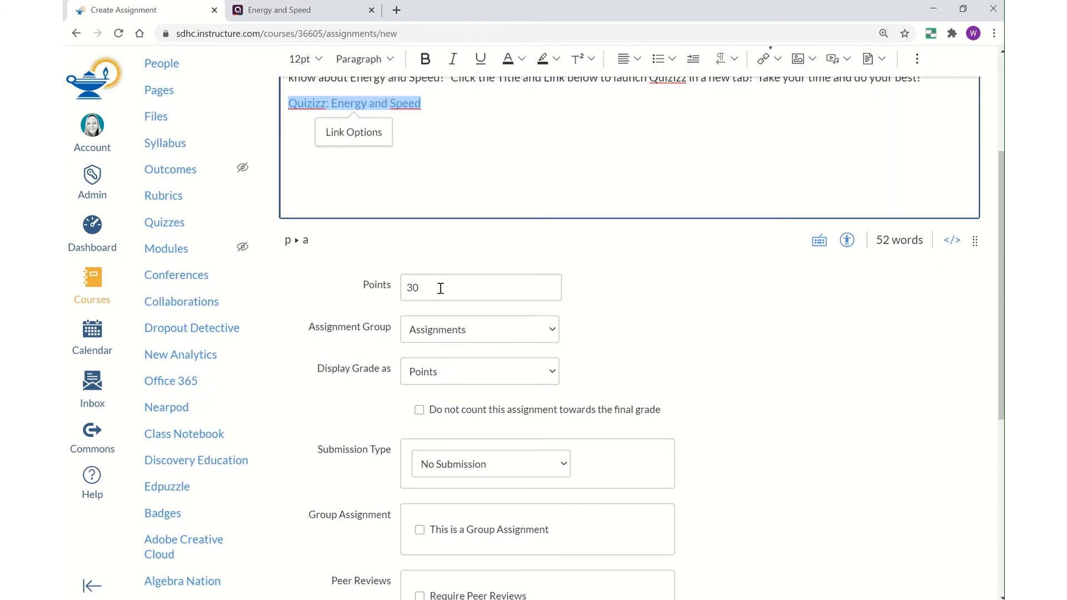
double_click(410, 288)
type("2")
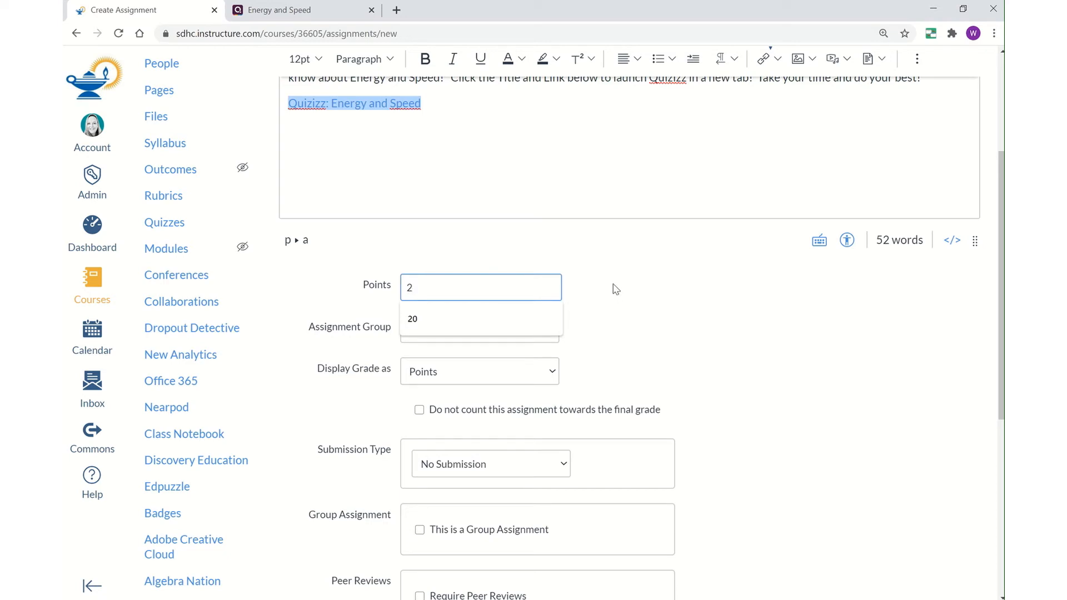
type("0")
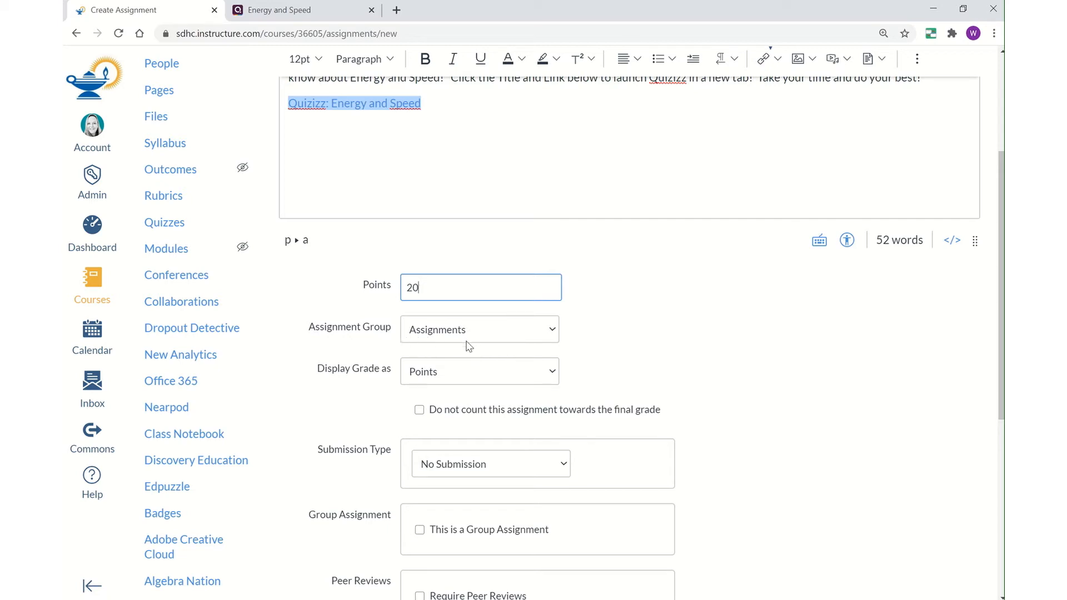
- Display the grade as Complete/Incomplete and check the submission type choices
left_click(553, 376)
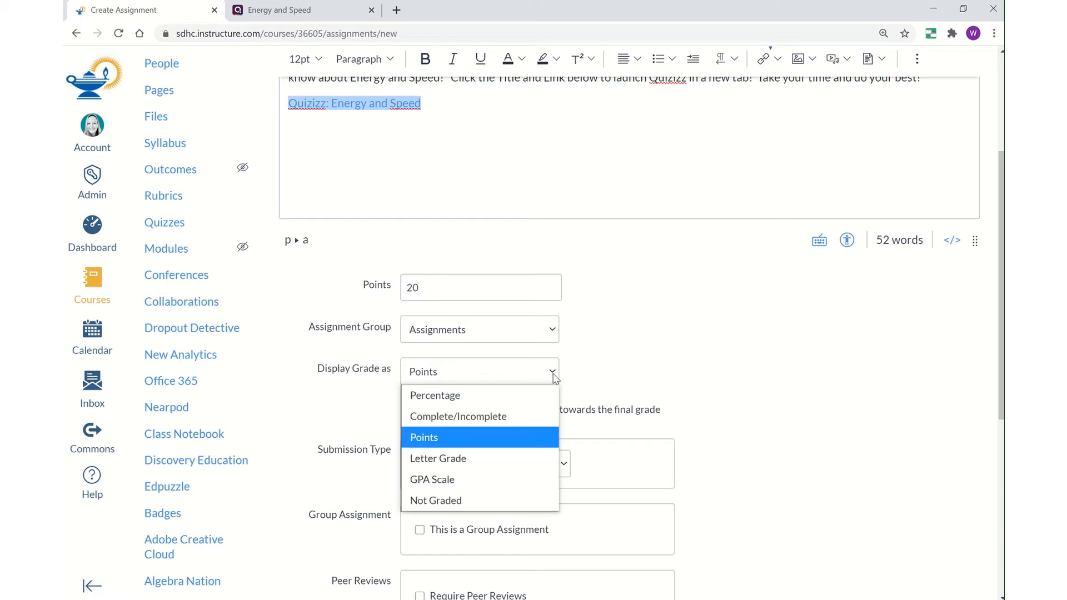
left_click(471, 420)
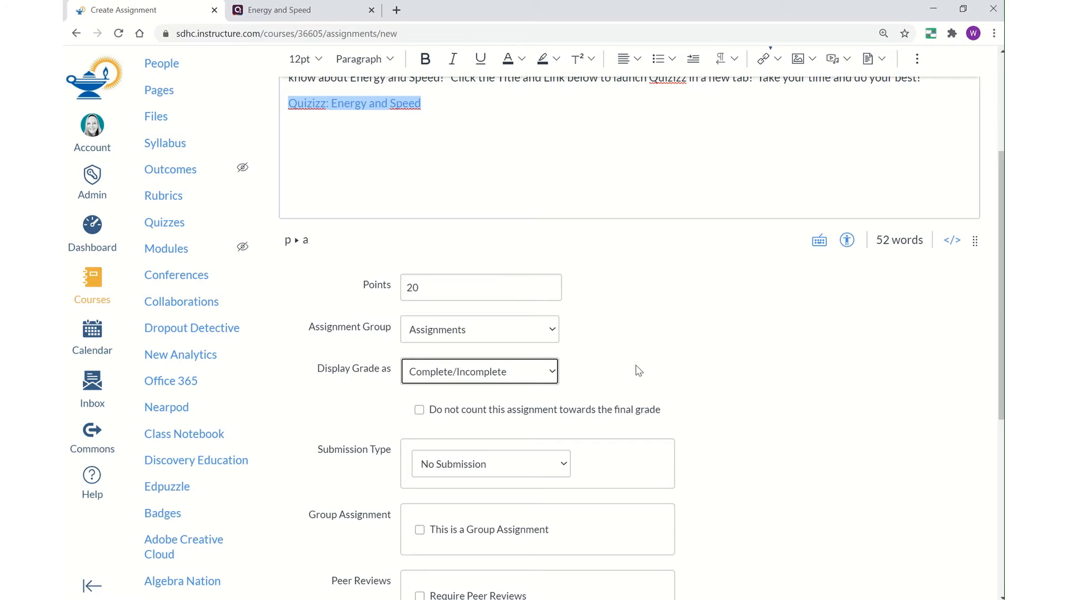
scroll(639, 371, "down", 5)
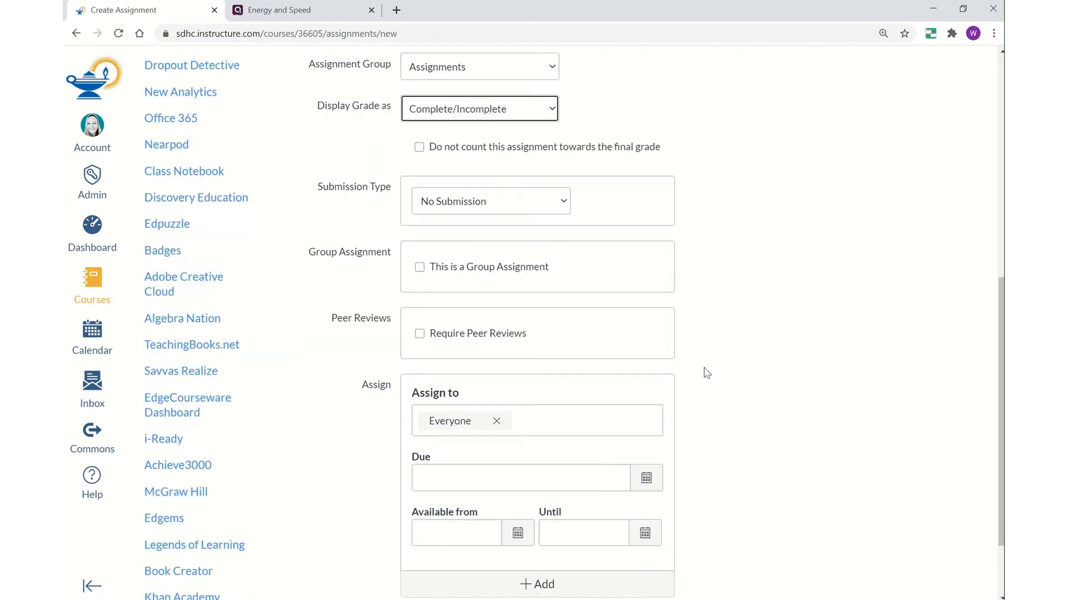
left_click(565, 205)
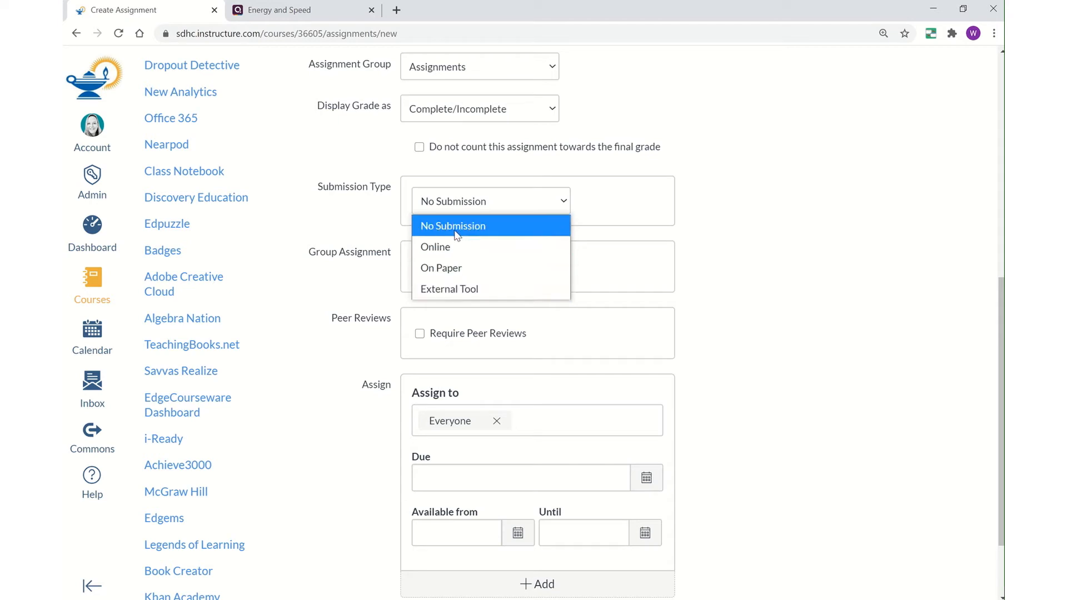
- Keep No Submission as the submission type and bring up the Due date calendar
left_click(481, 232)
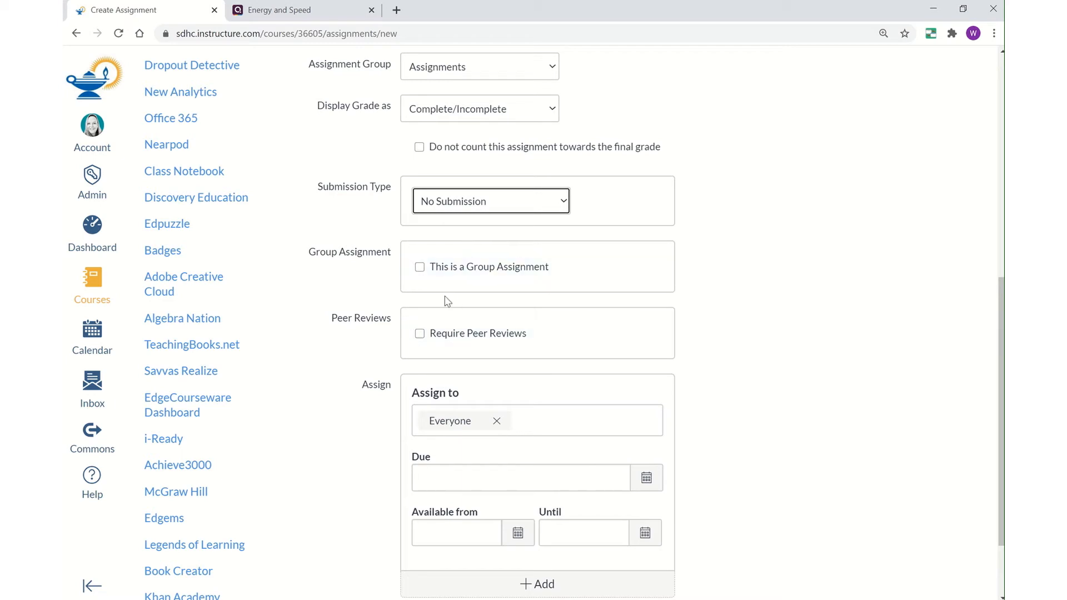
scroll(755, 344, "down", 2)
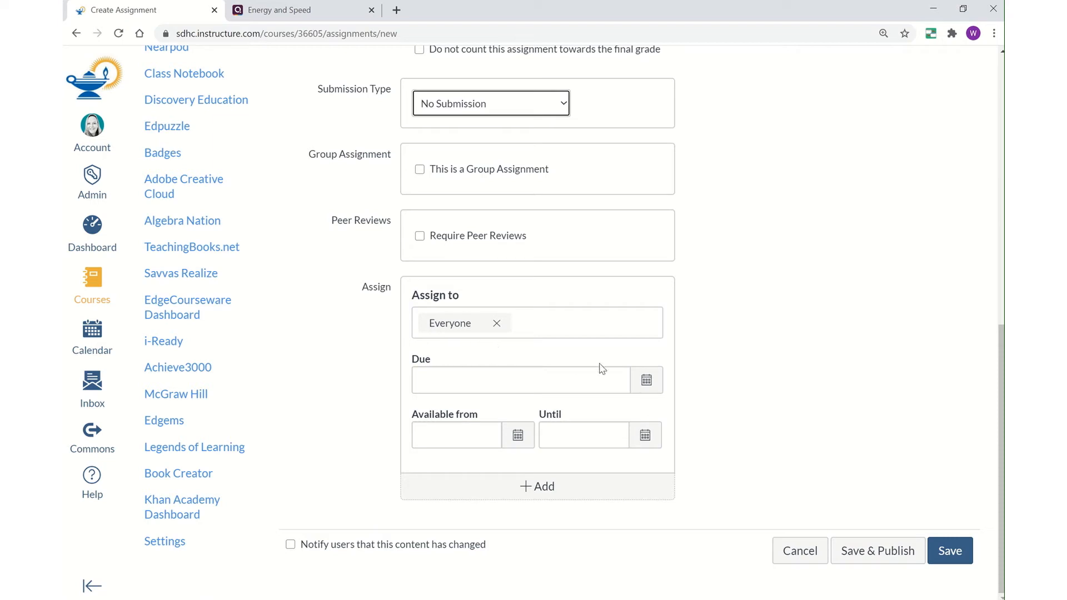
left_click(646, 381)
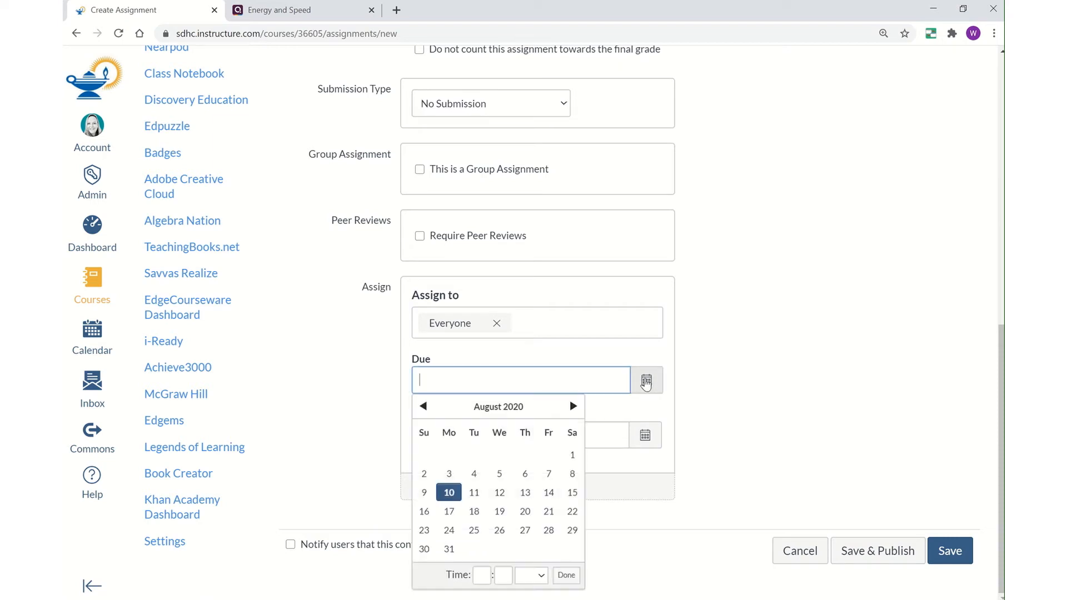
- Set the due date to Sun Aug 16, 2020 at 11:59pm, leaving availability dates blank
left_click(427, 516)
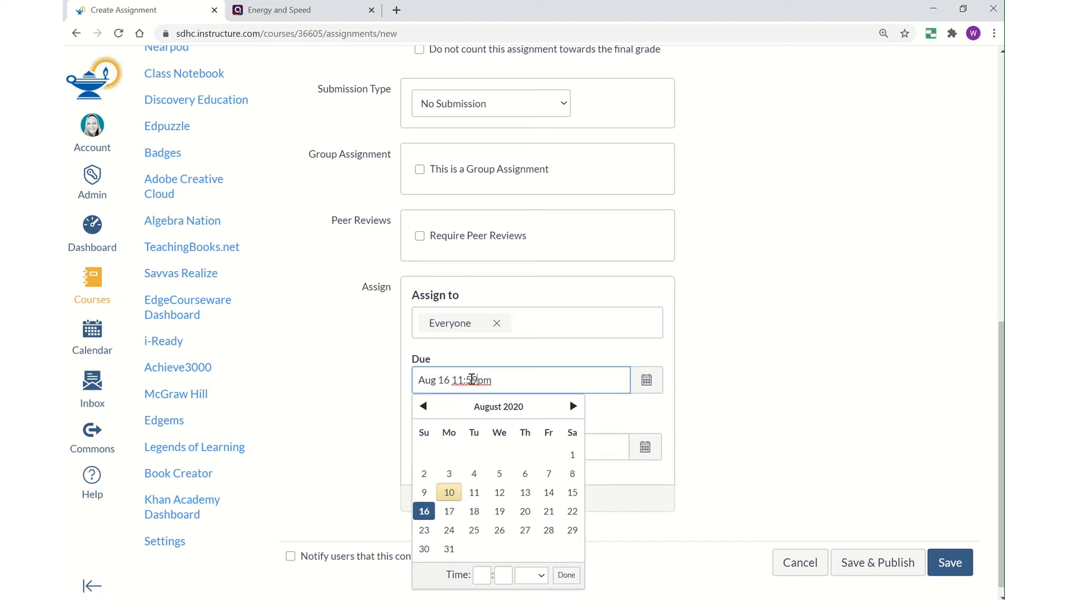
left_click_drag(478, 380, 455, 380)
left_click(482, 575)
type("4")
left_click(508, 576)
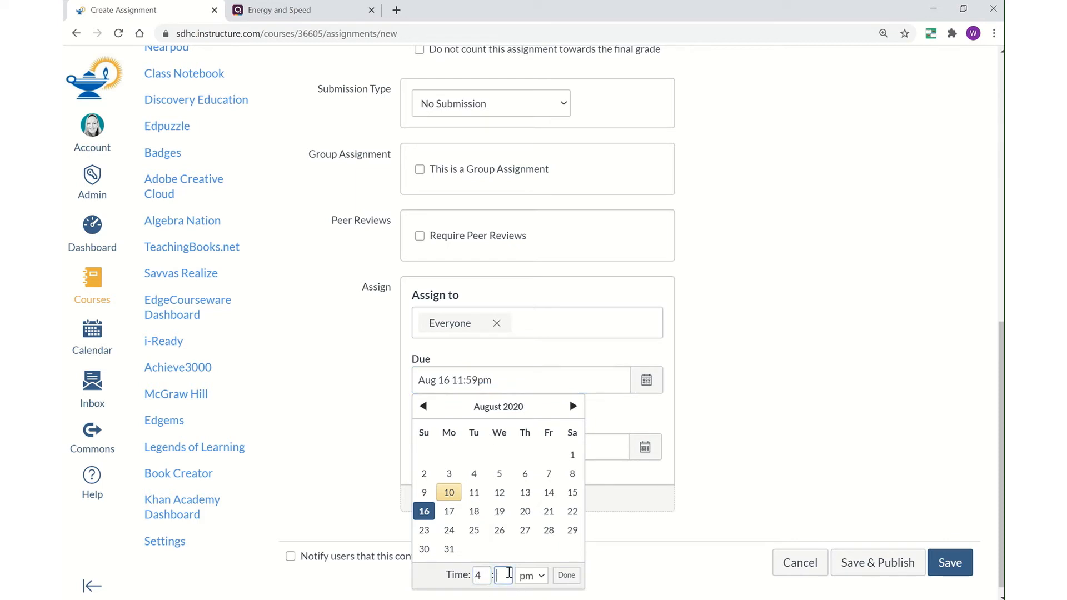
type("00")
left_click(732, 476)
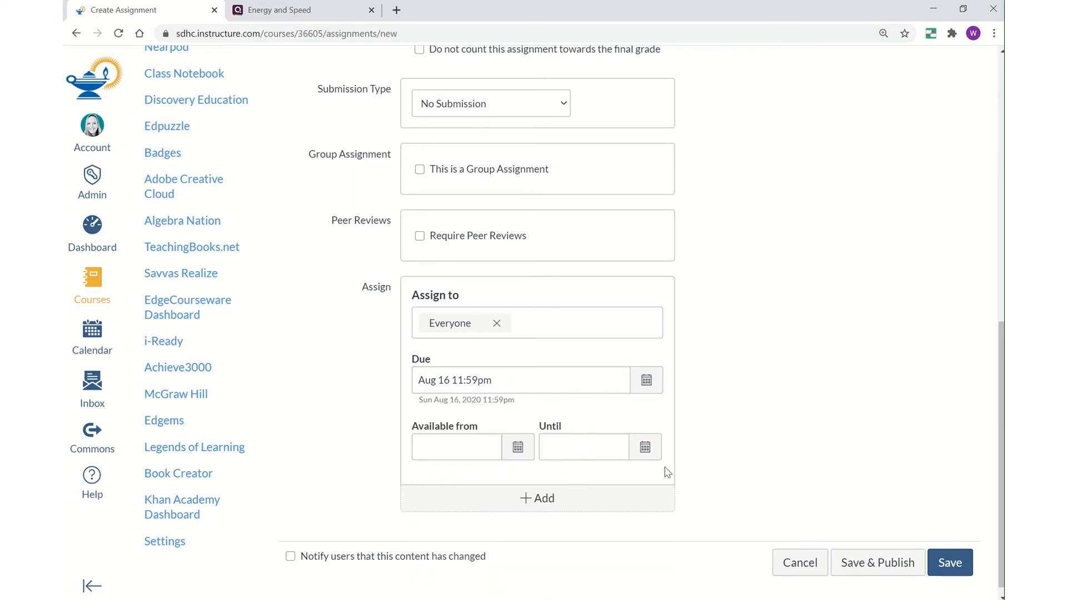
left_click(648, 386)
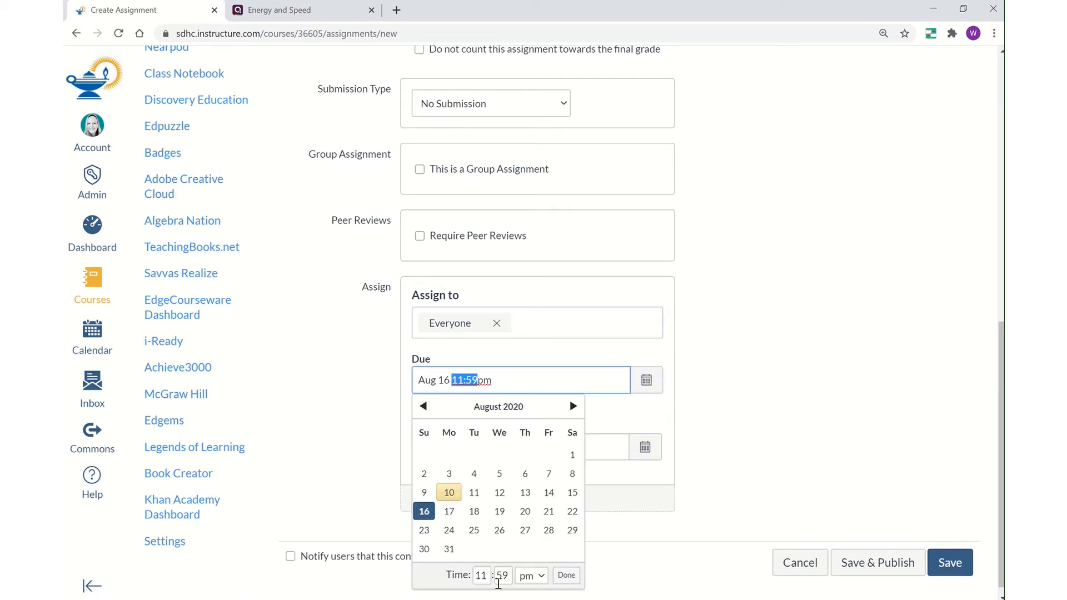
left_click(567, 575)
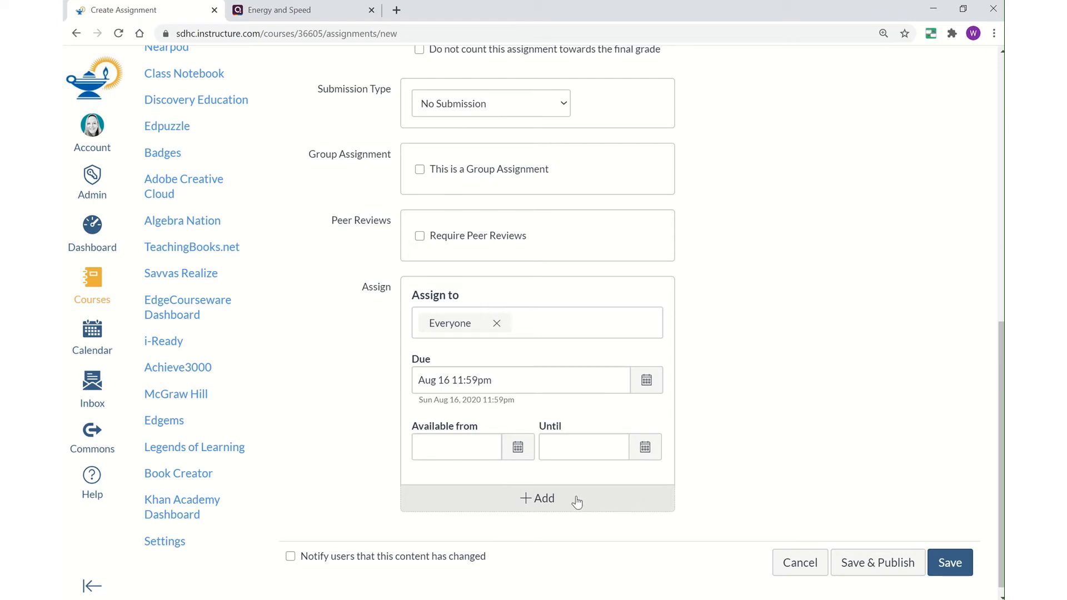
left_click(541, 498)
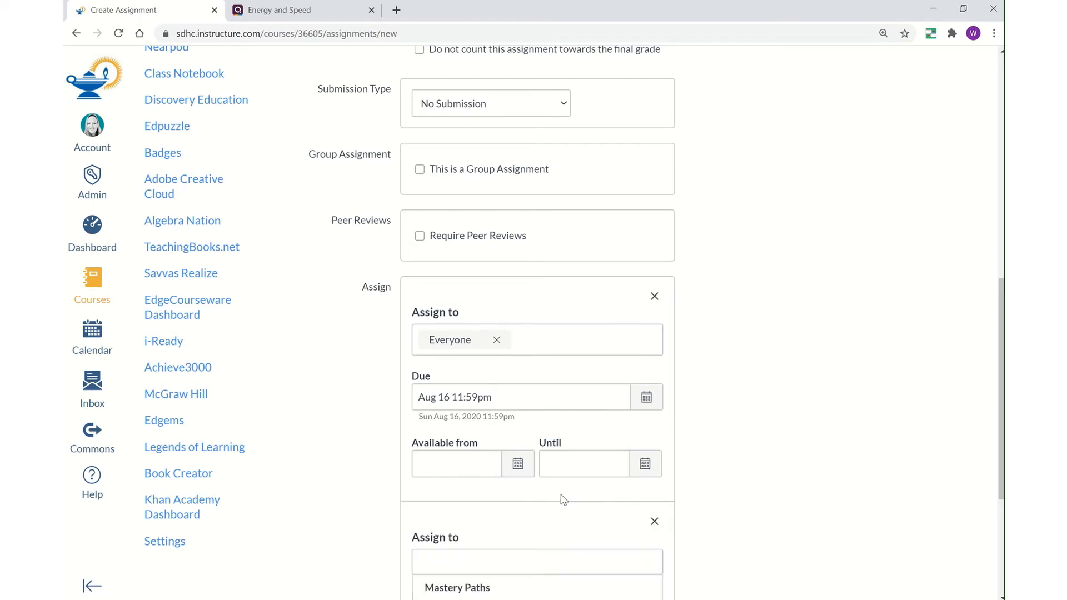
scroll(795, 450, "down", 4)
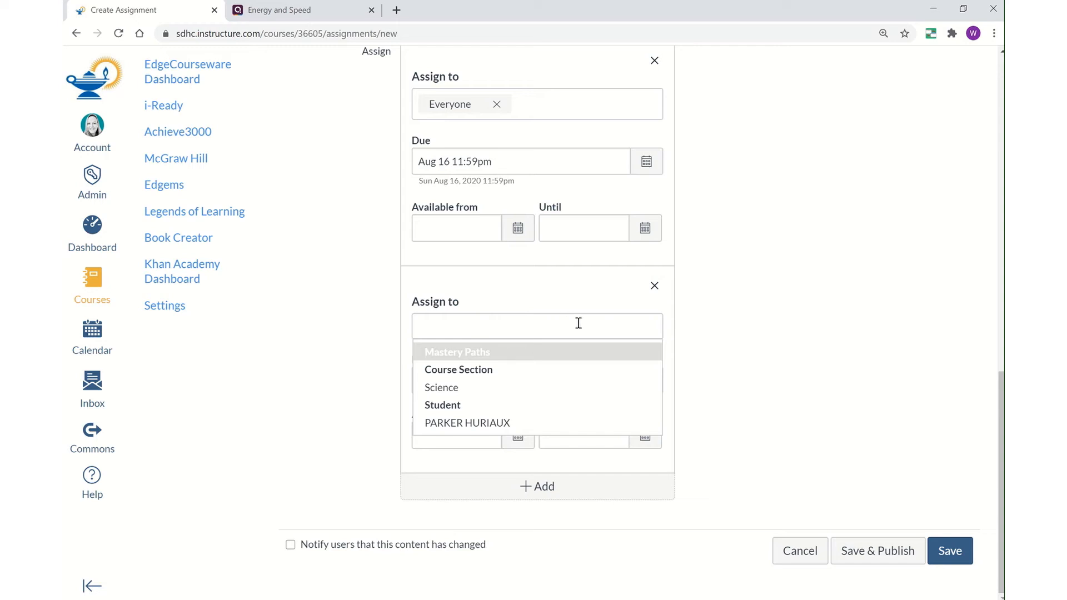
left_click(712, 328)
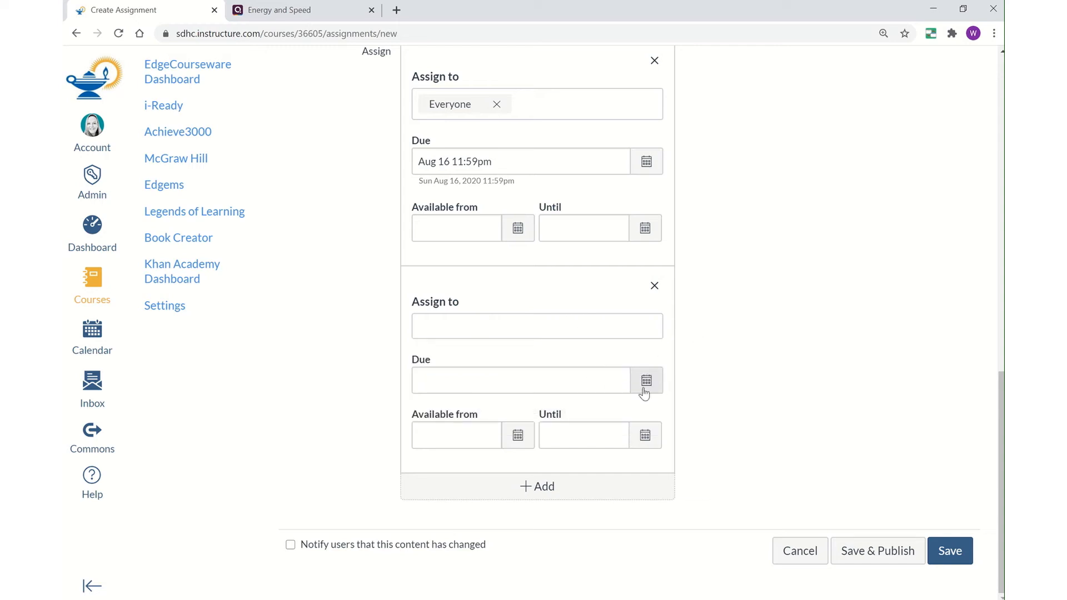
left_click(655, 288)
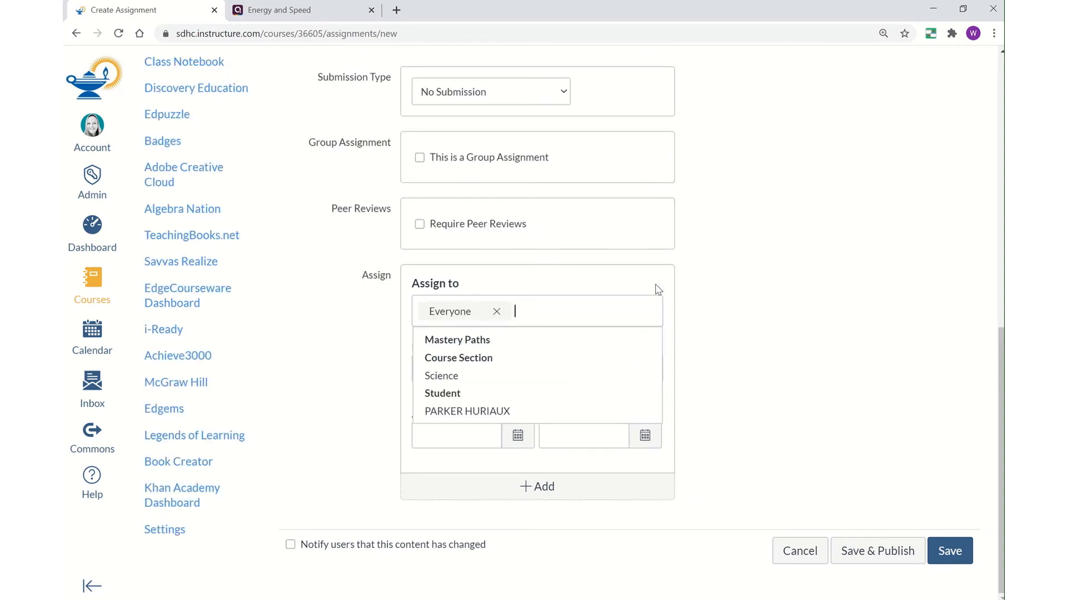
left_click(727, 360)
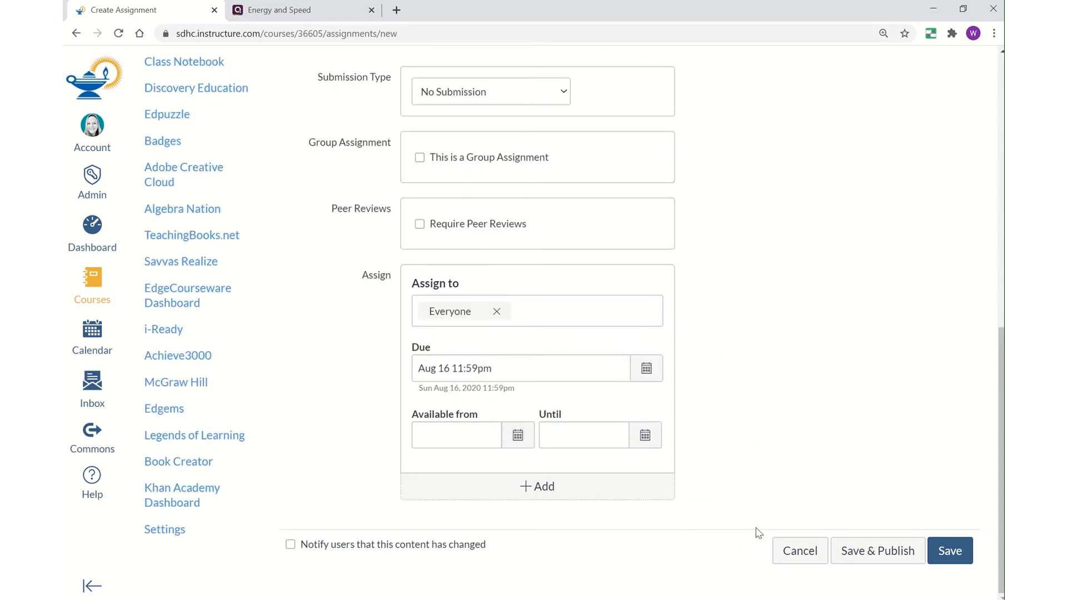
- Save and publish the 20-point Quizizz: Energy and Speed assignment
left_click(864, 560)
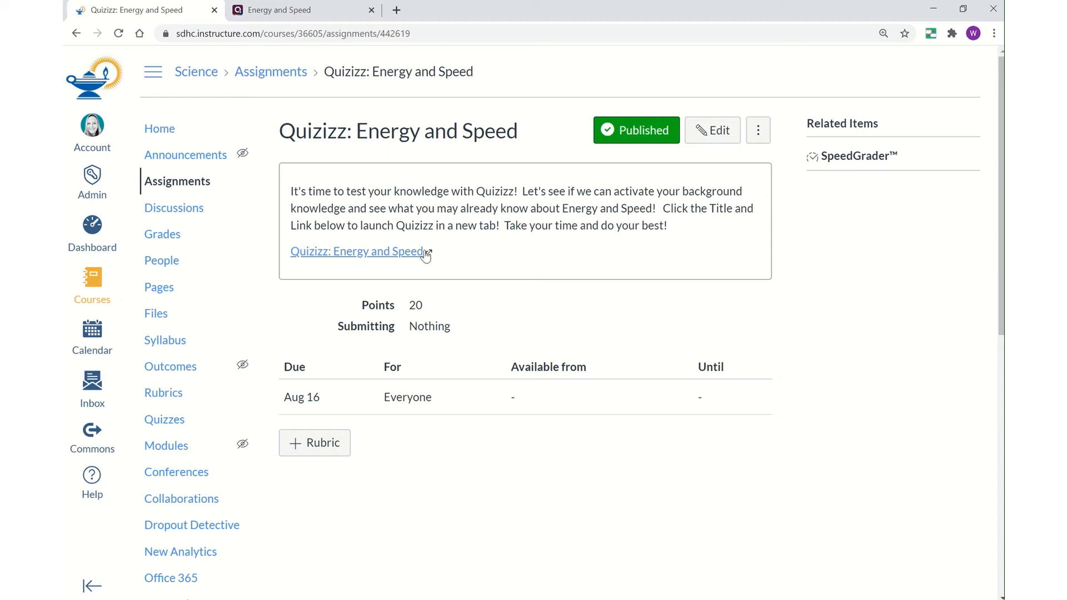
- Open the Quizizz: Energy and Speed link on the assignment page to test it
left_click(351, 257)
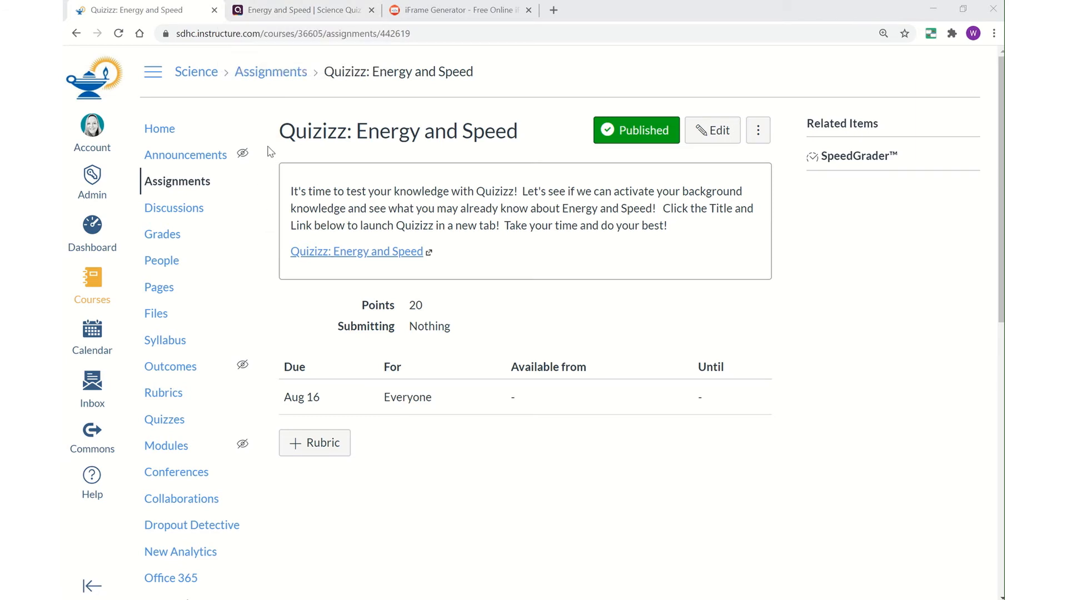
- In the Gradebook, give both students a check-mark complete for the Quizizz assignment
left_click(165, 240)
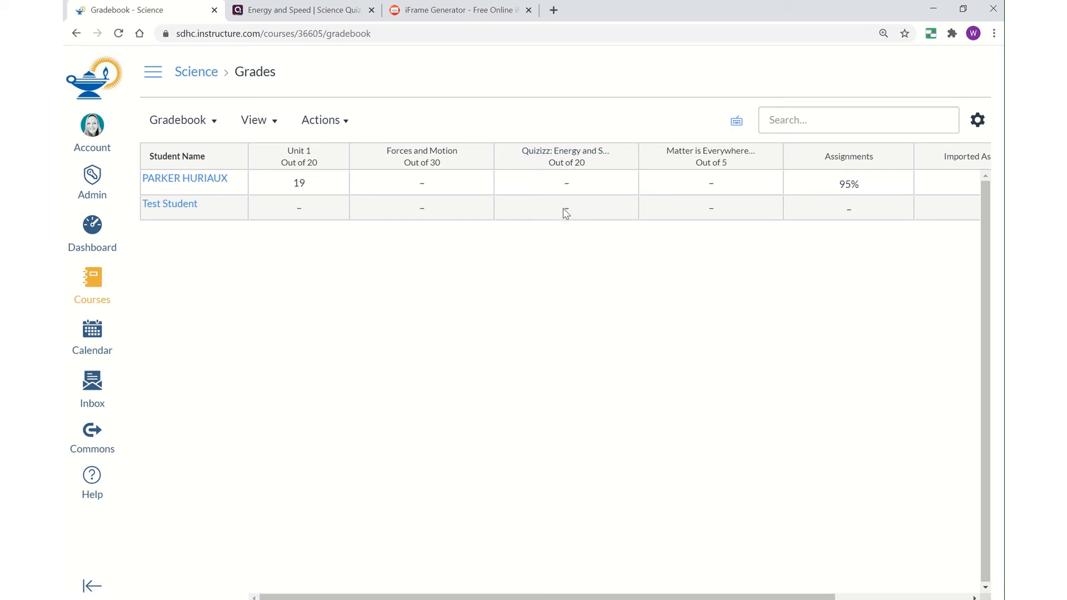
left_click(570, 189)
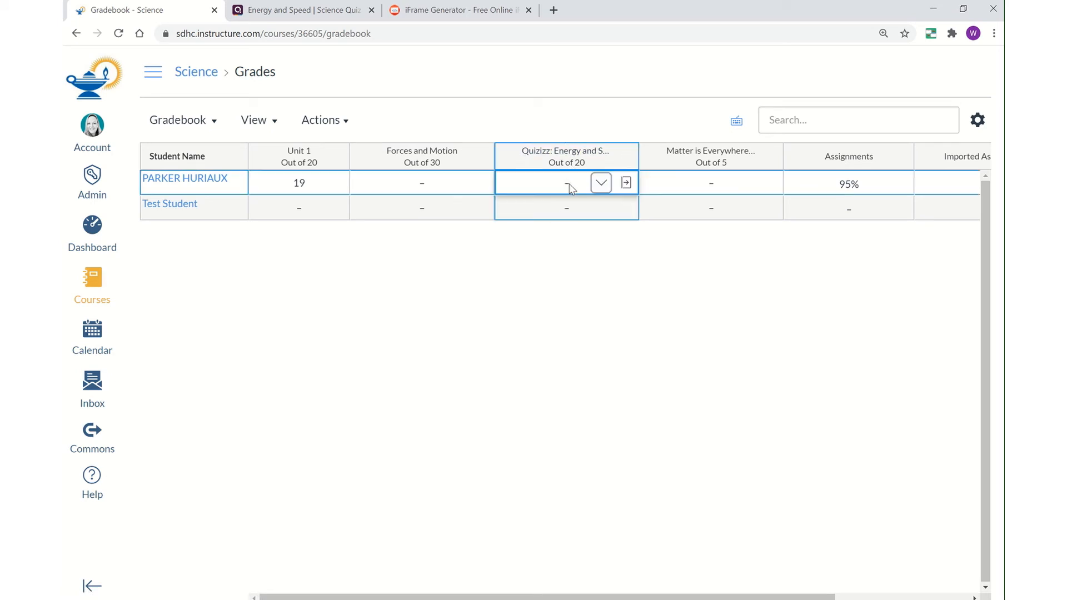
left_click(601, 184)
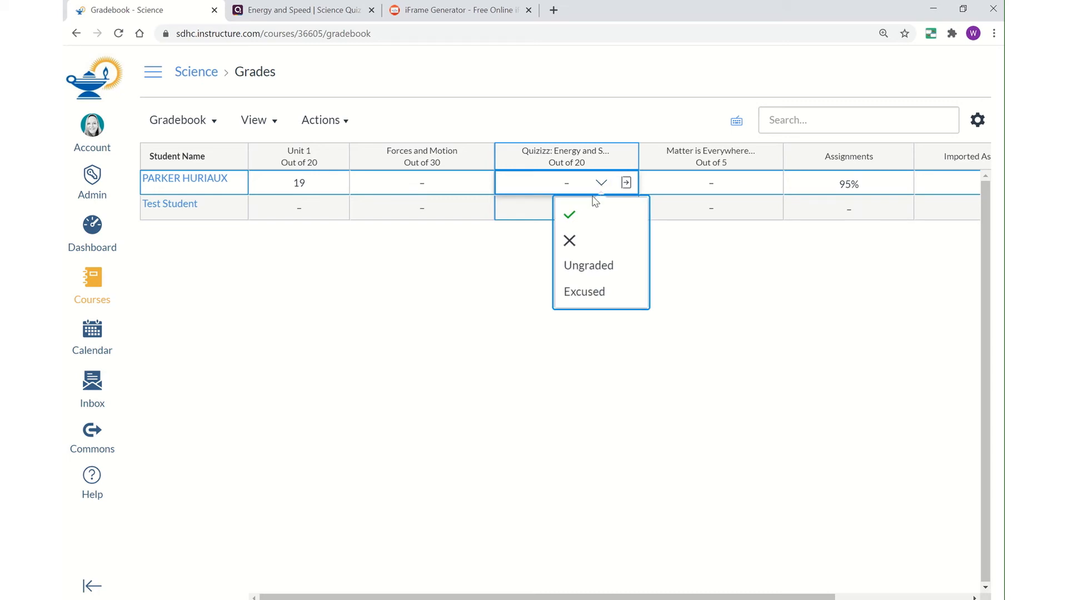
left_click(572, 219)
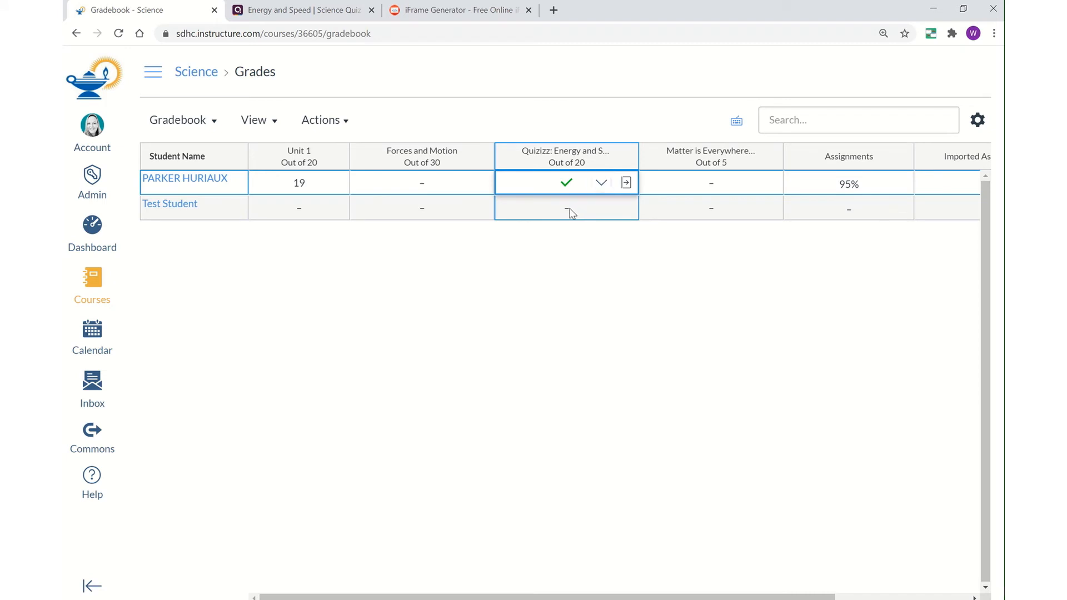
left_click(573, 213)
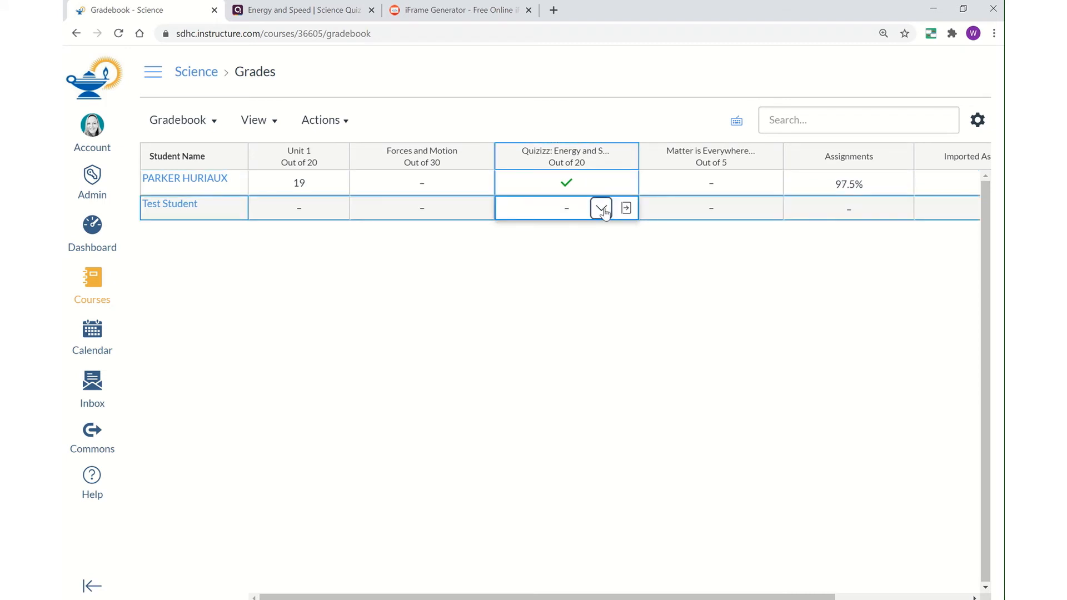
left_click(601, 208)
left_click(573, 236)
left_click(579, 242)
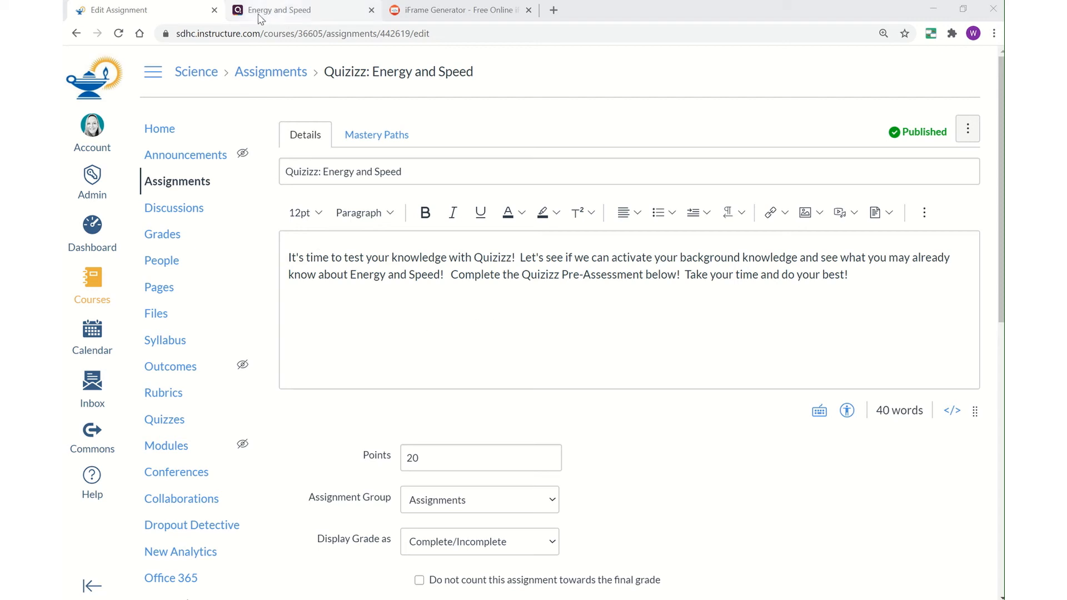
- Copy the join link for the Quizizz 'Energy and Speed' game
left_click(288, 15)
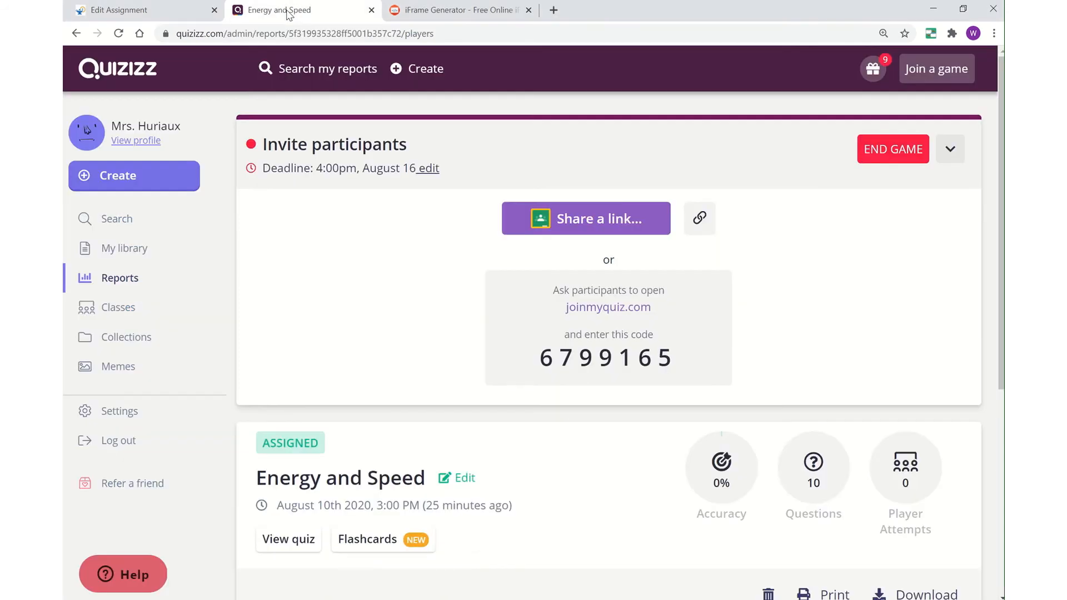
left_click(703, 224)
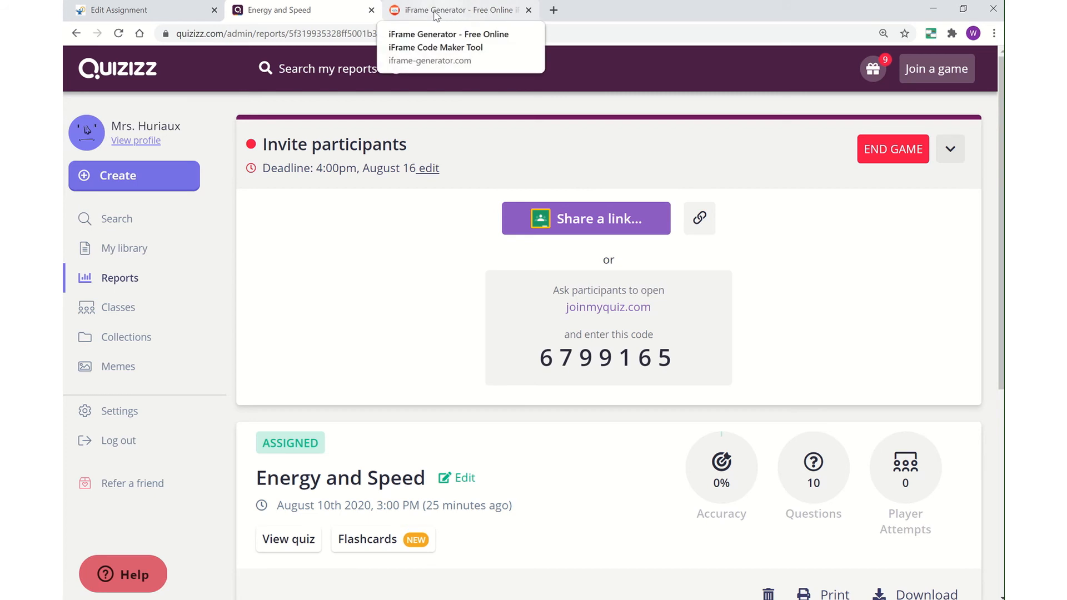
left_click(437, 16)
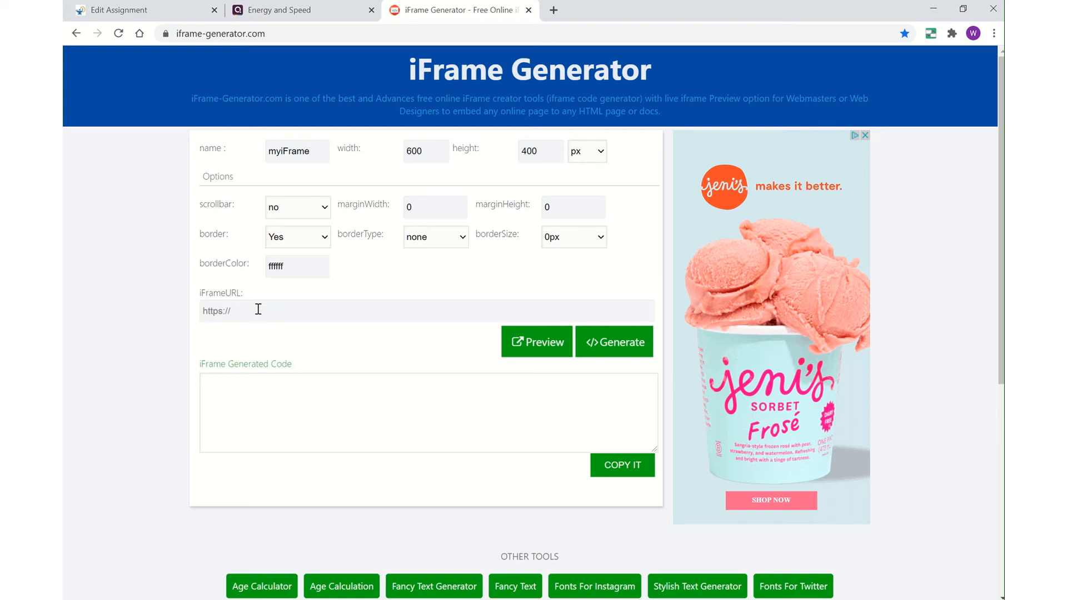
- Generate 600×400 iframe code for the pasted Quizizz join URL and copy it
left_click(231, 309)
type("https://")
type("quizizz.com/join?gc=6799165")
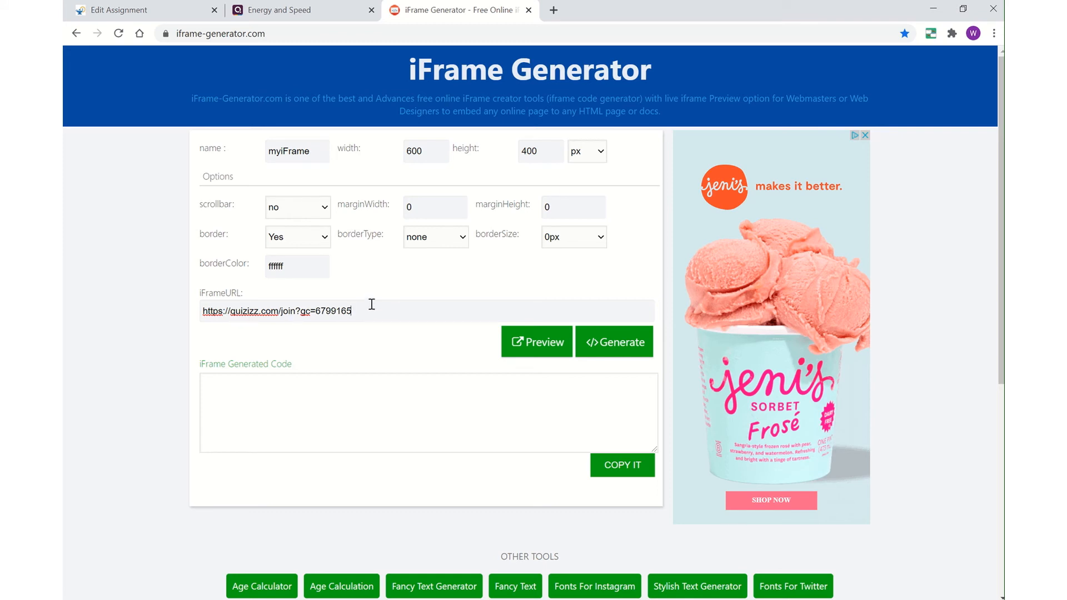
left_click(621, 351)
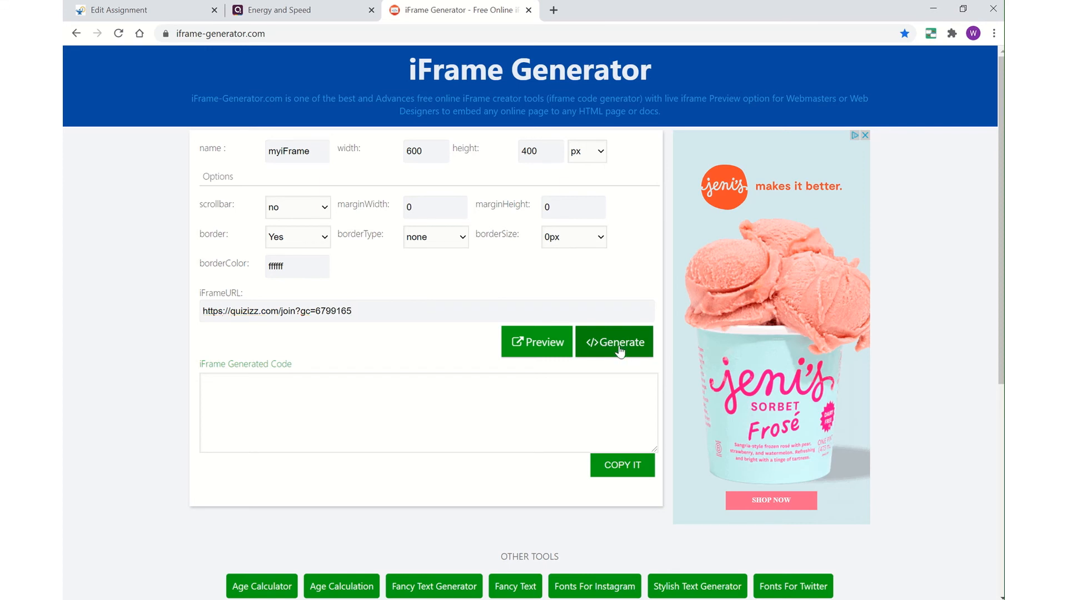
triple_click(477, 418)
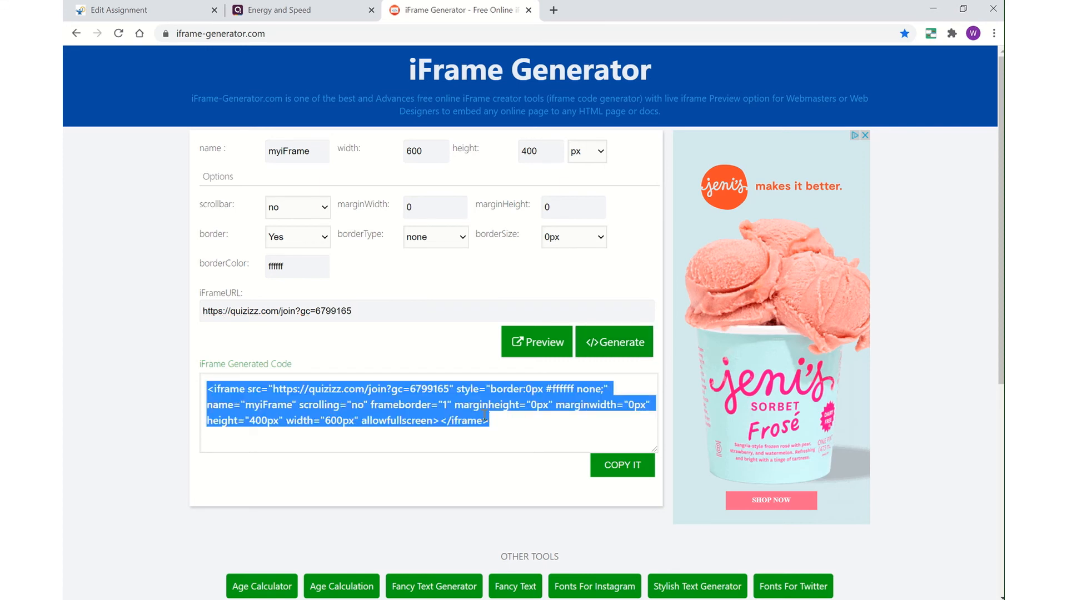
left_click(628, 472)
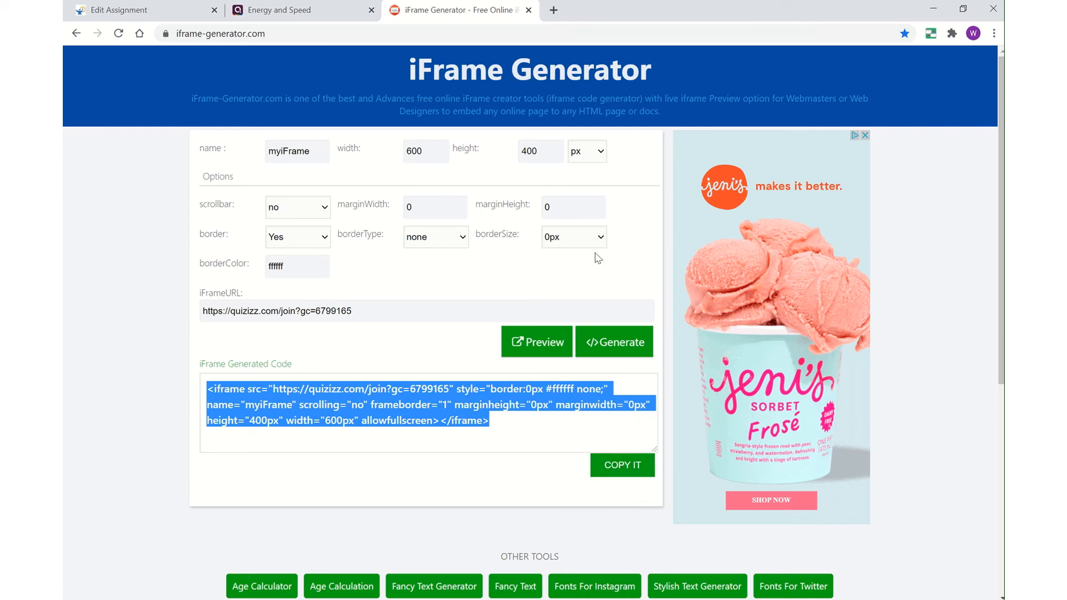
left_click(128, 15)
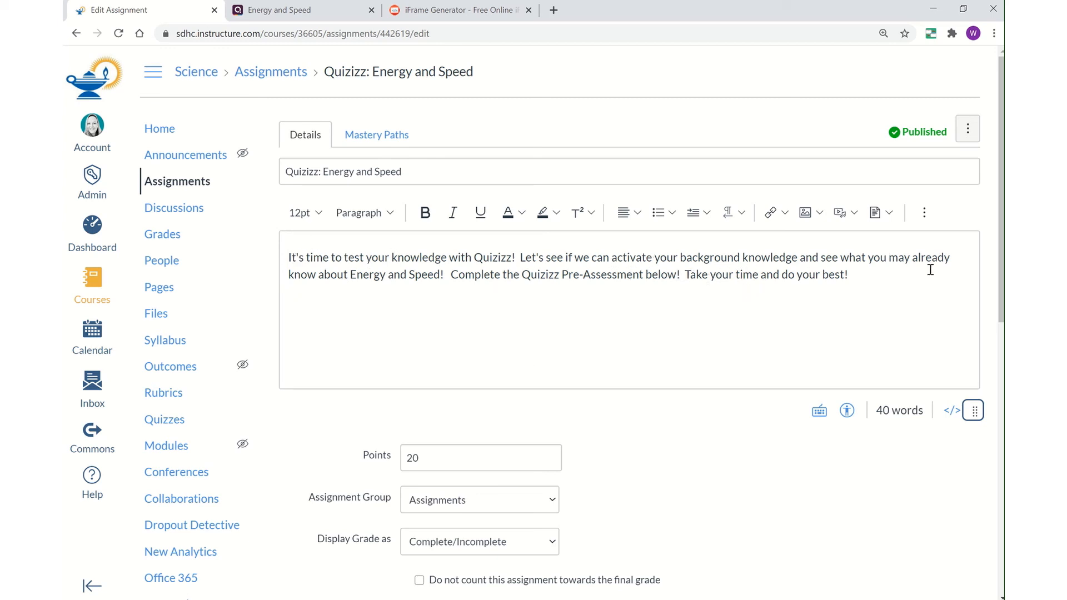
- Paste the Quizizz iframe code into the description's raw HTML below the instructions paragraph
left_click(950, 412)
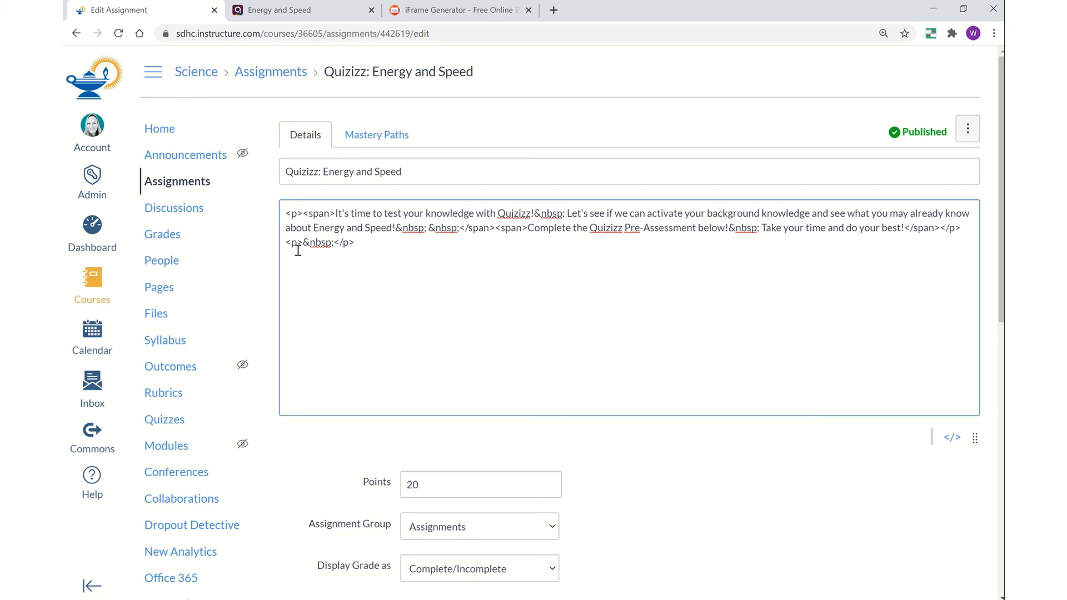
key("ctrl+v")
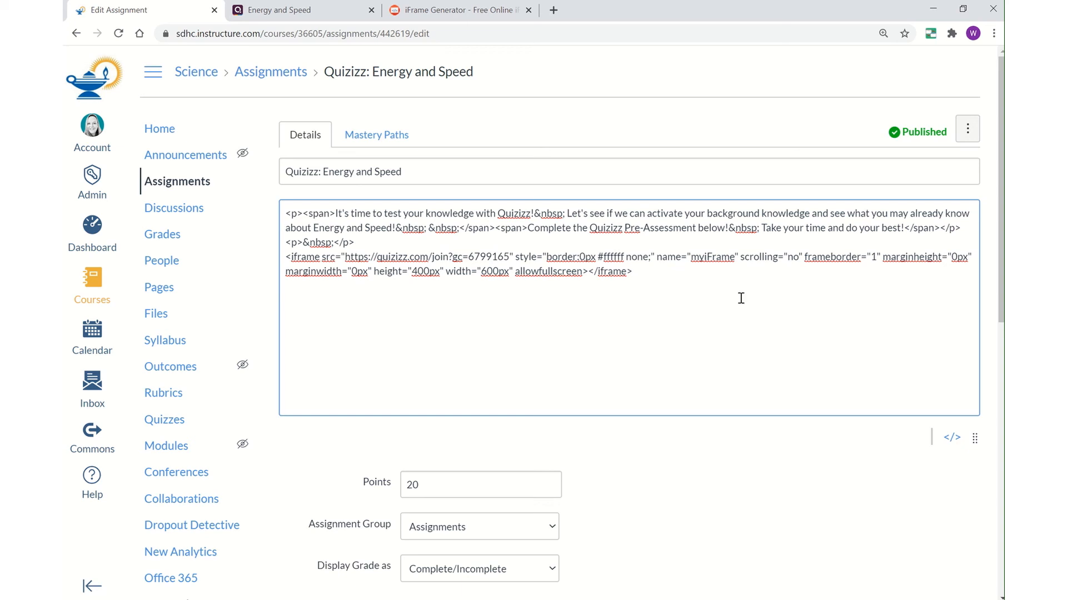
left_click(952, 438)
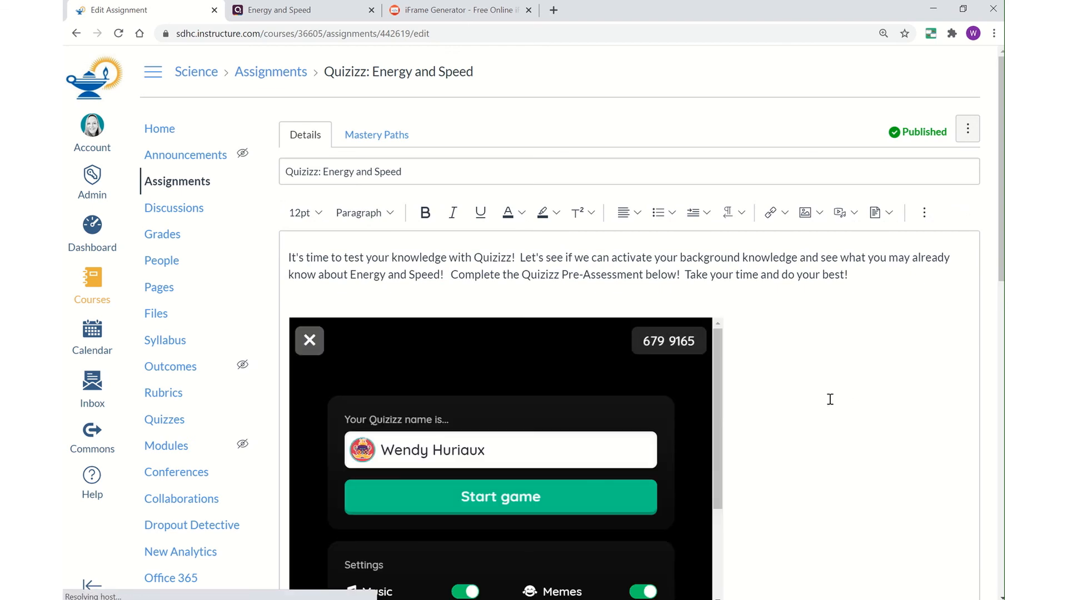
scroll(787, 402, "down", 2)
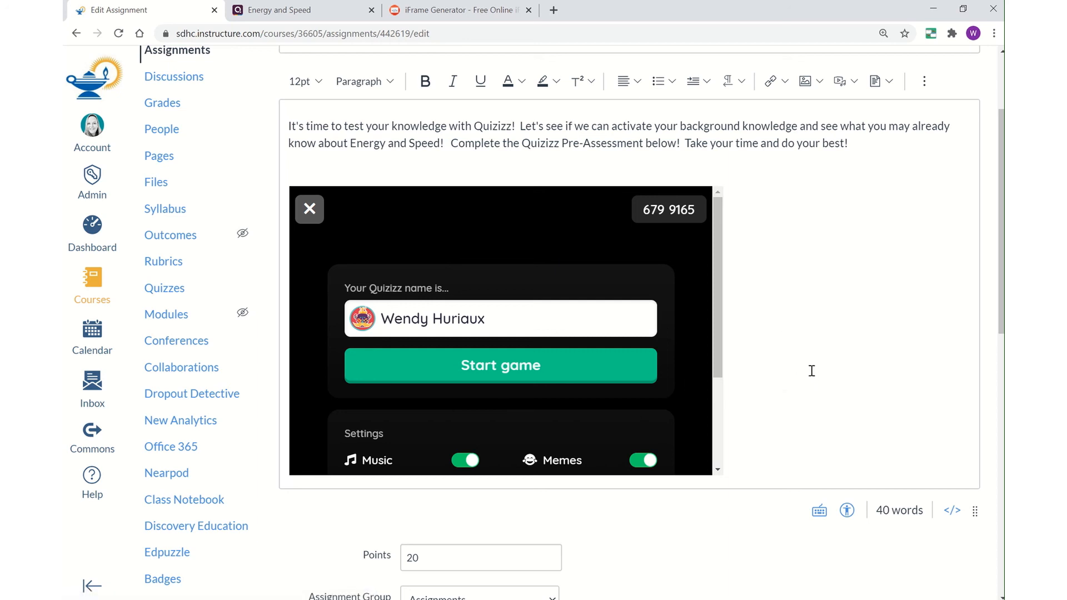
scroll(821, 338, "down", 5)
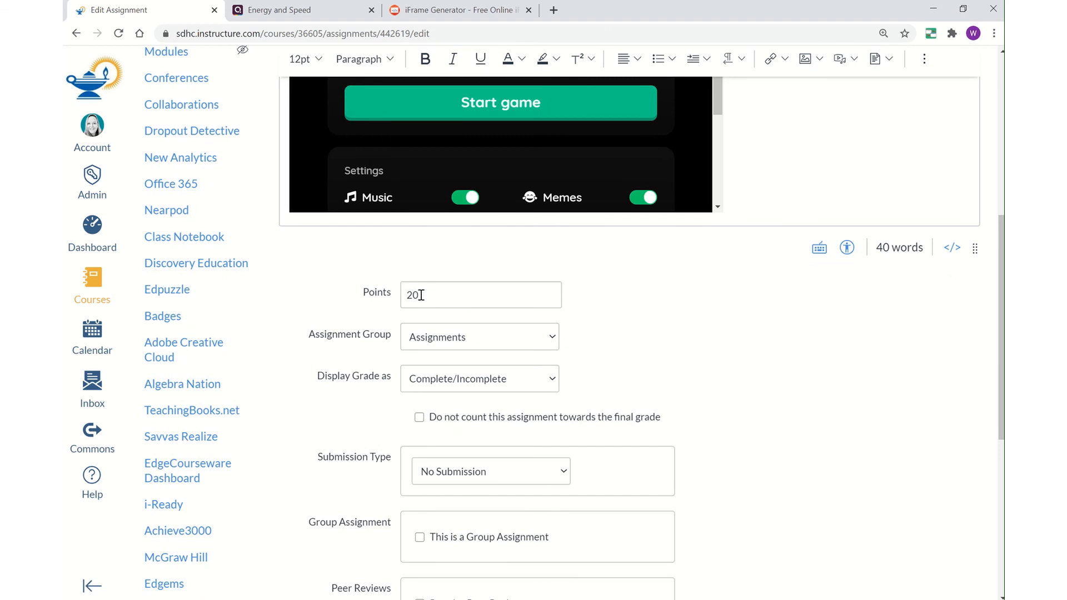
left_click(516, 383)
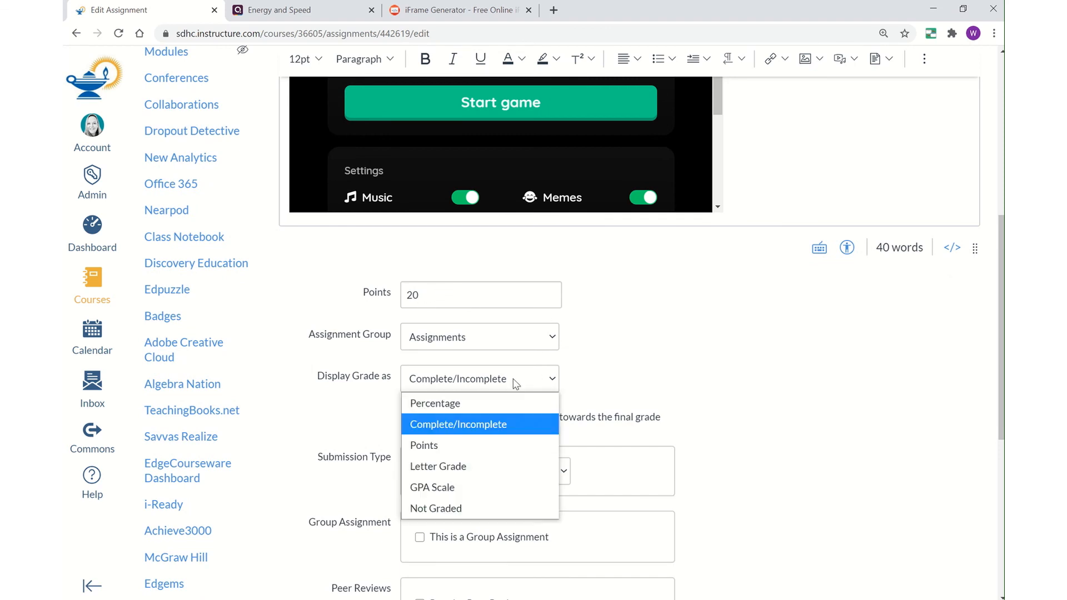
left_click(499, 429)
scroll(653, 325, "down", 1)
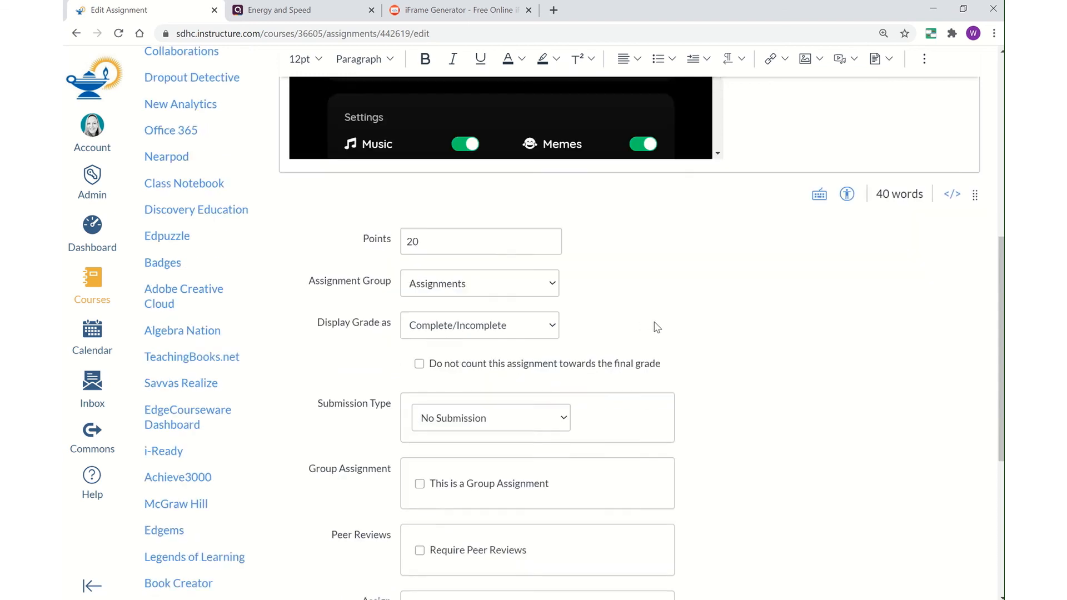
scroll(656, 327, "down", 3)
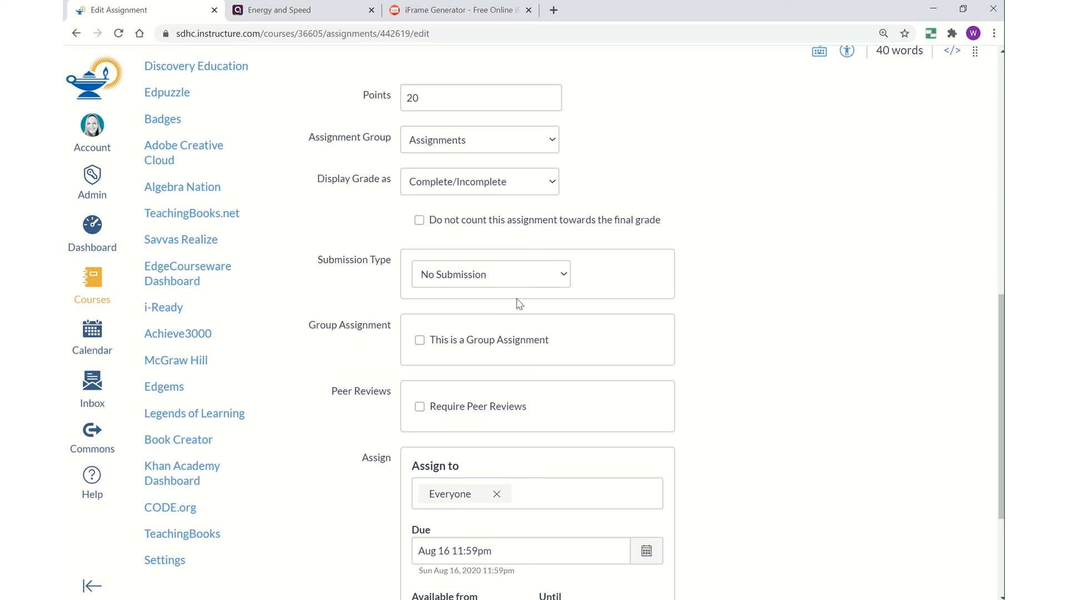
scroll(525, 303, "down", 2)
scroll(570, 308, "down", 1)
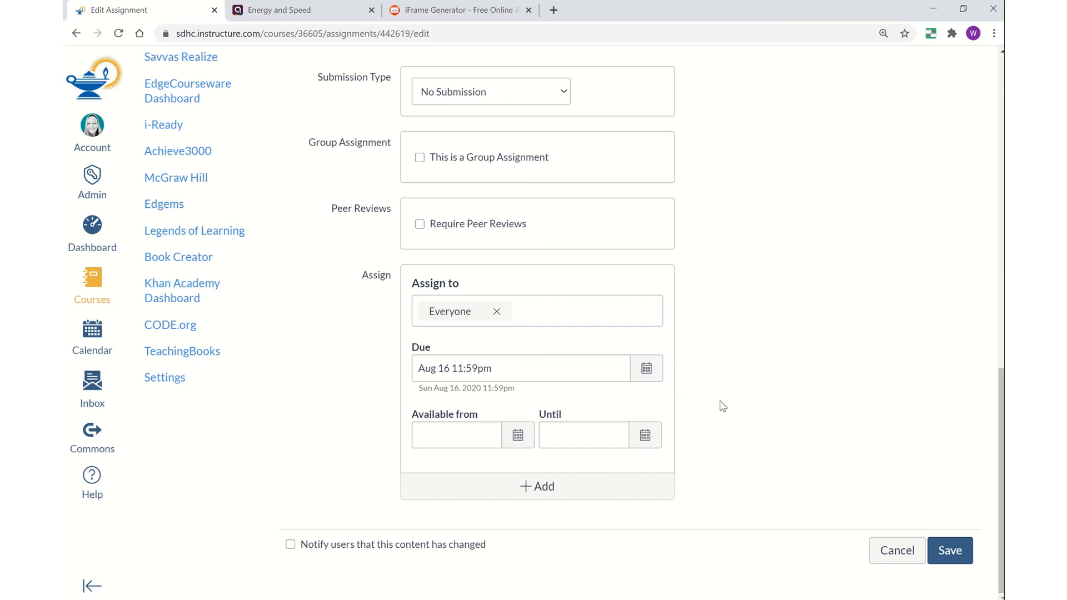
- Save the assignment and start the embedded Quizizz game from the assignment page
left_click(950, 551)
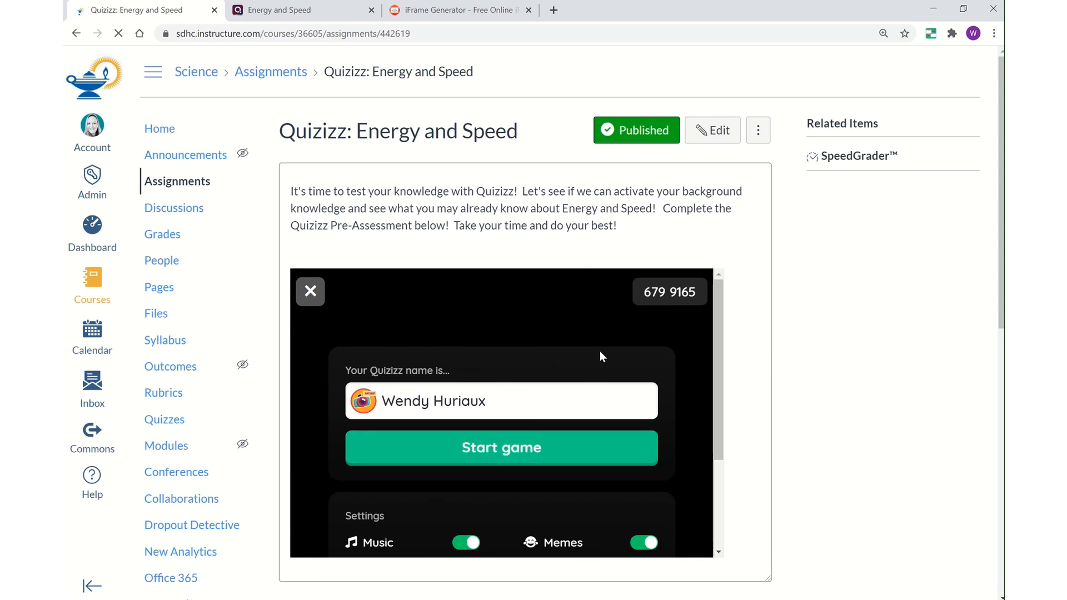
scroll(602, 352, "down", 3)
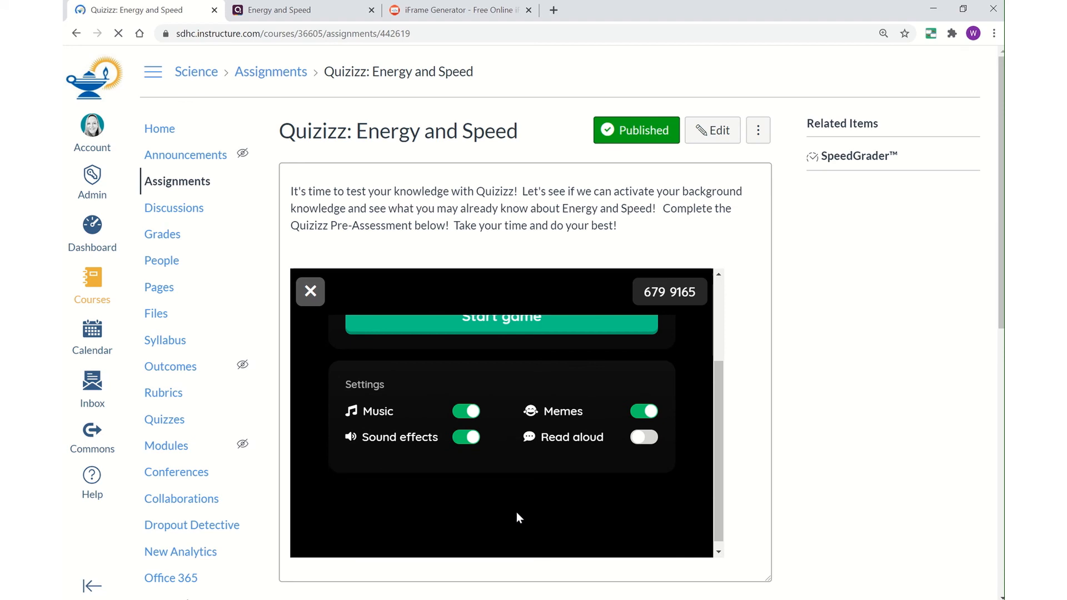
scroll(517, 517, "up", 3)
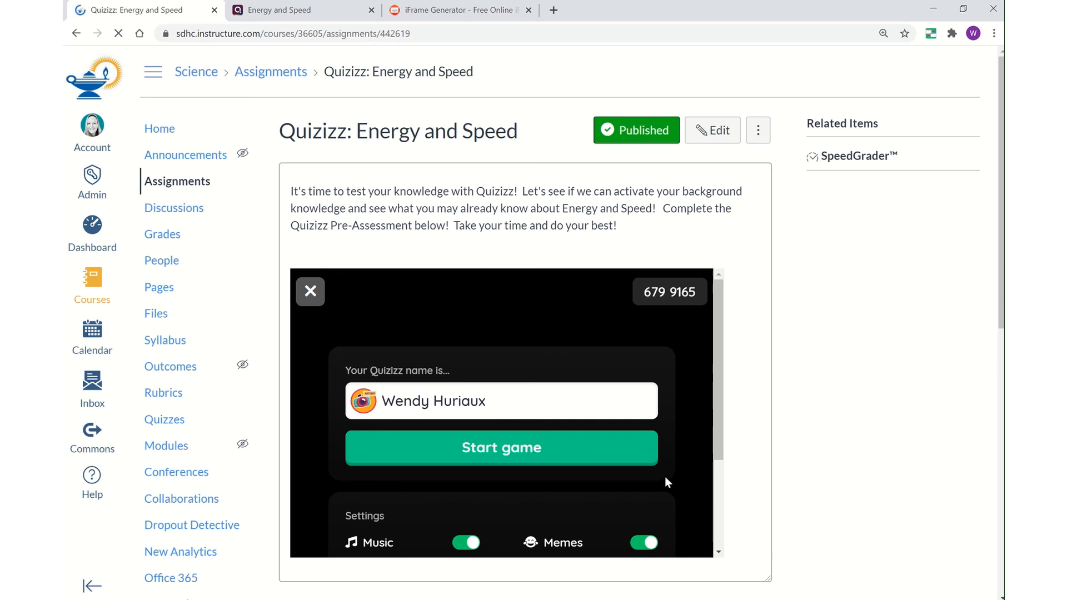
left_click(497, 457)
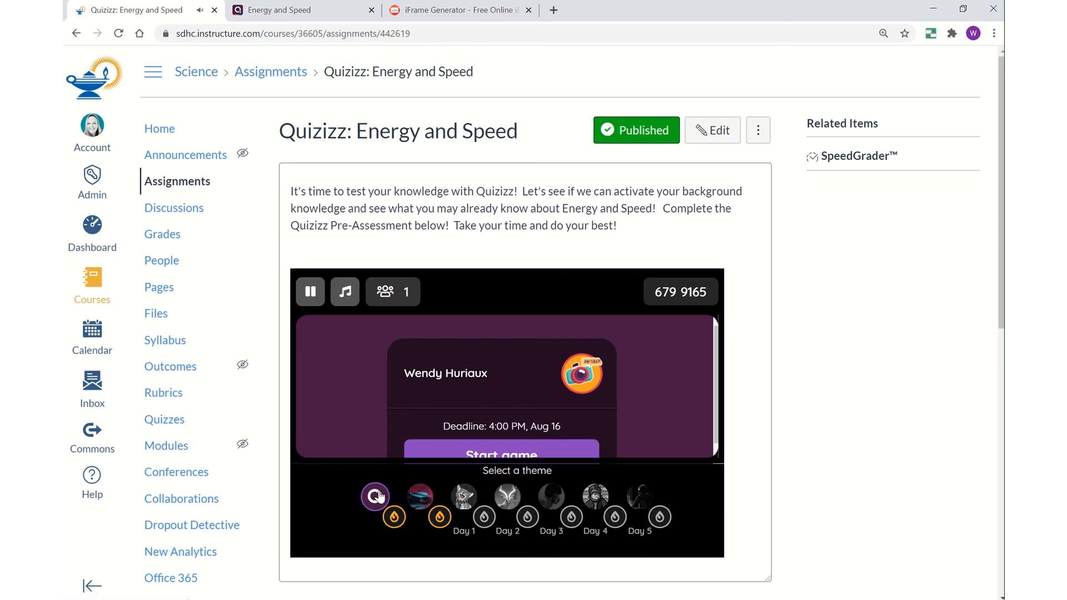
left_click(519, 454)
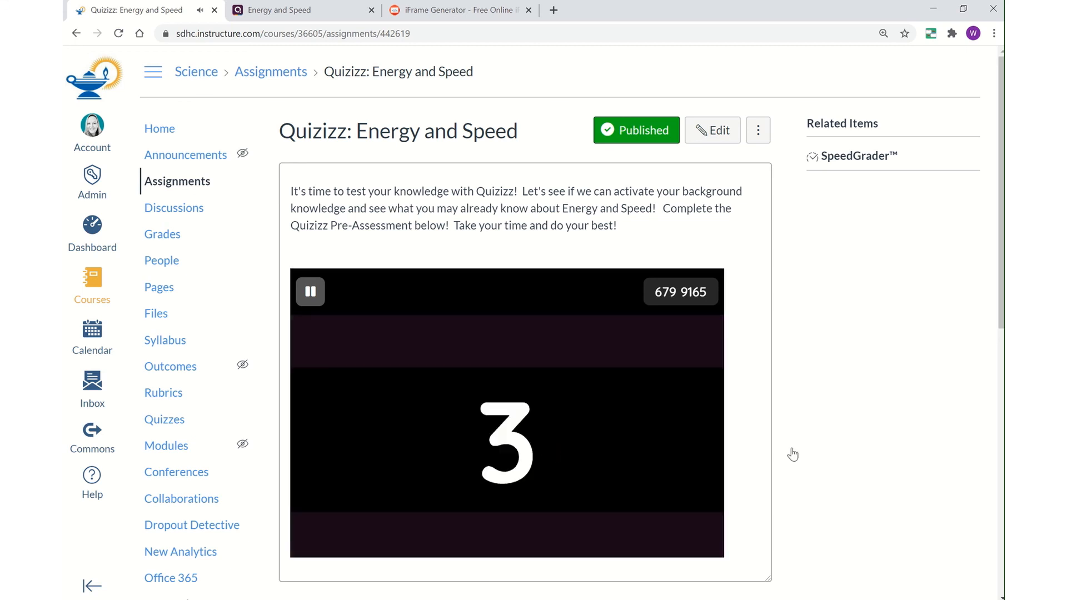